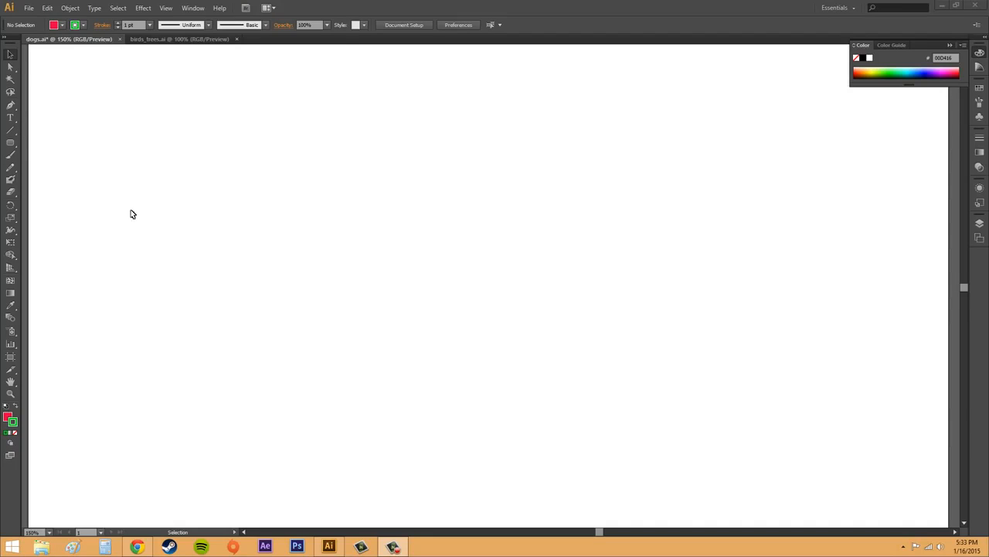
pyautogui.click(11, 144)
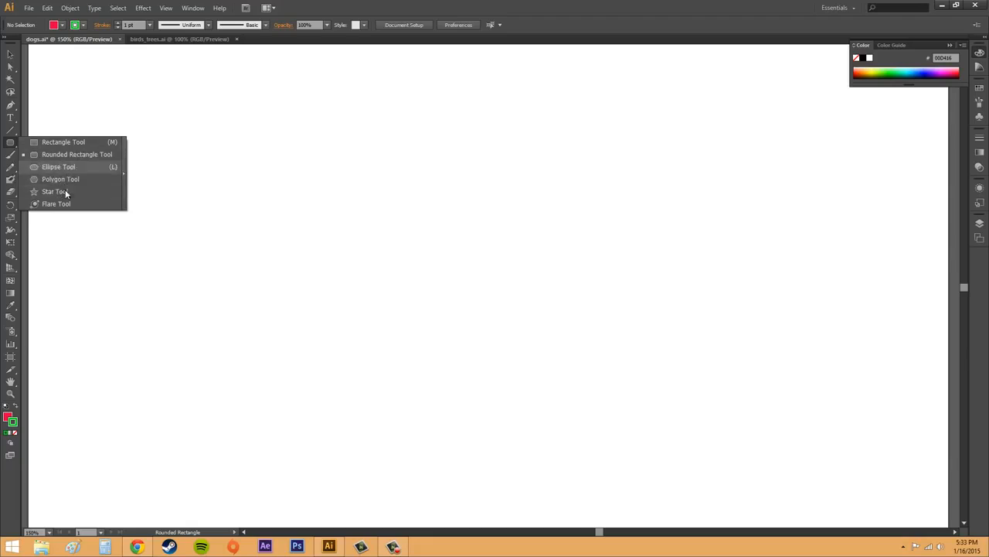
pyautogui.click(13, 145)
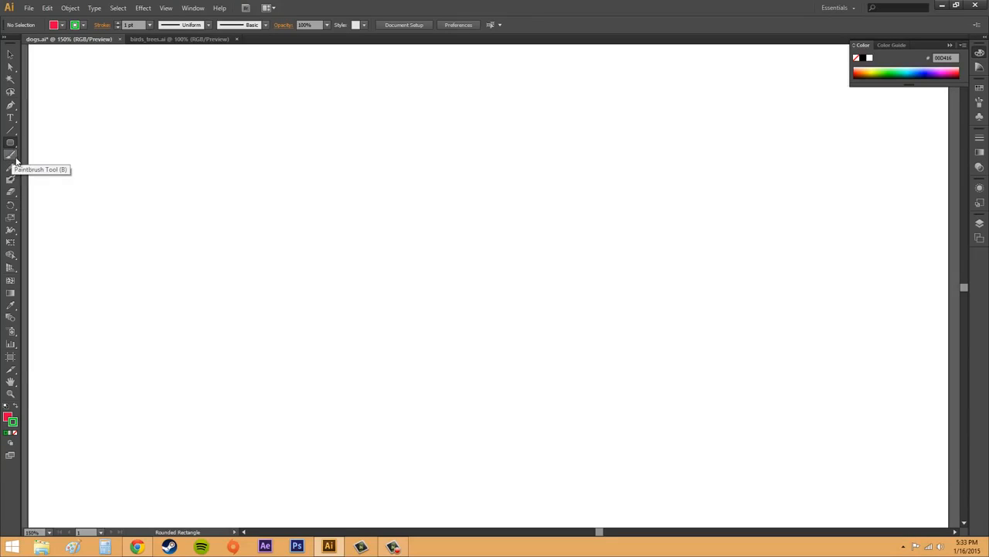
pyautogui.click(10, 144)
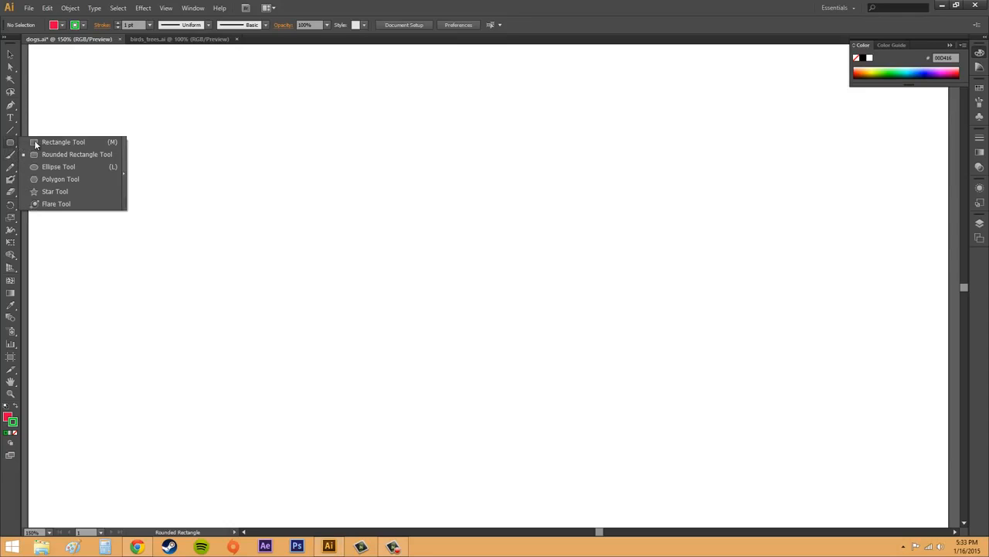
pyautogui.click(10, 144)
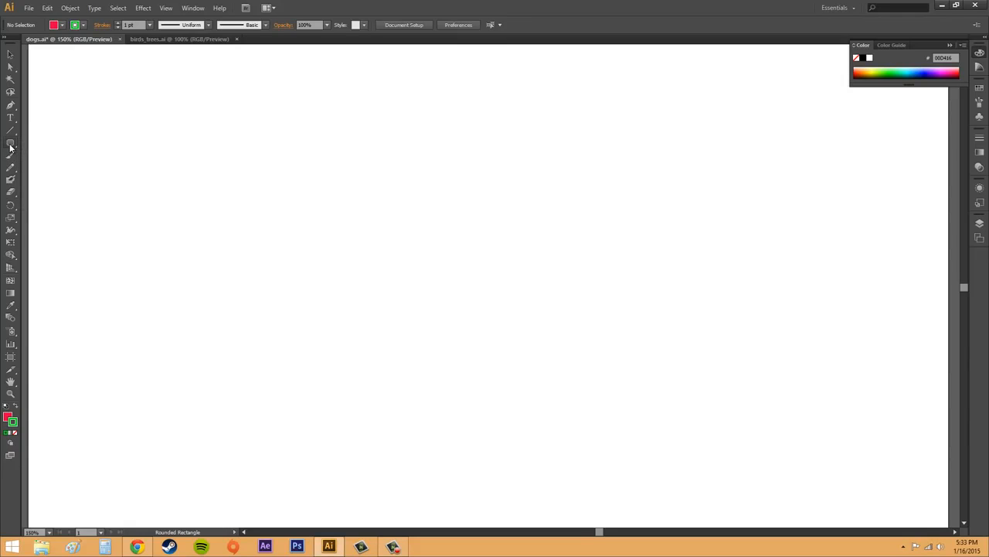
# Draw a practice rectangle about 413 by 244 px with the Rectangle tool and delete it.
pyautogui.click(10, 145)
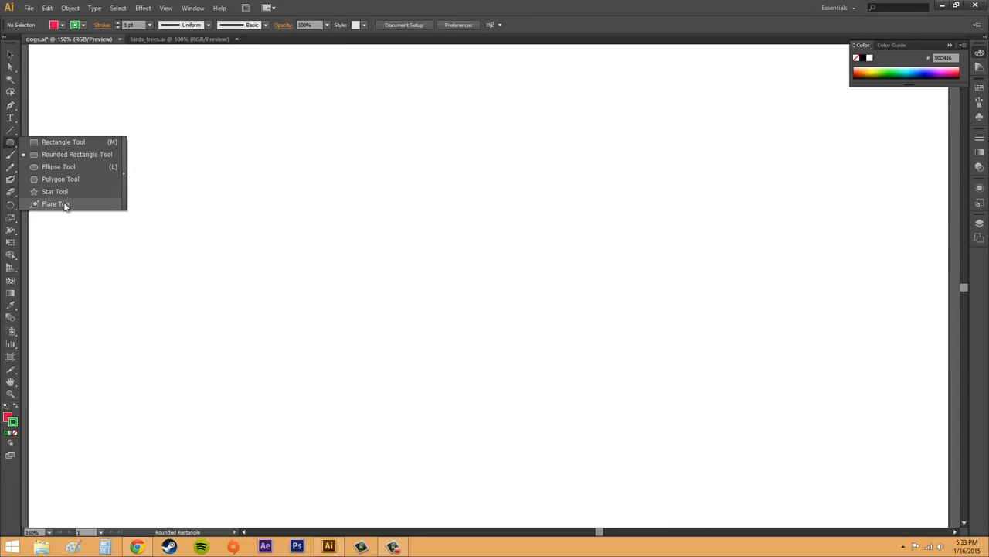
pyautogui.click(62, 143)
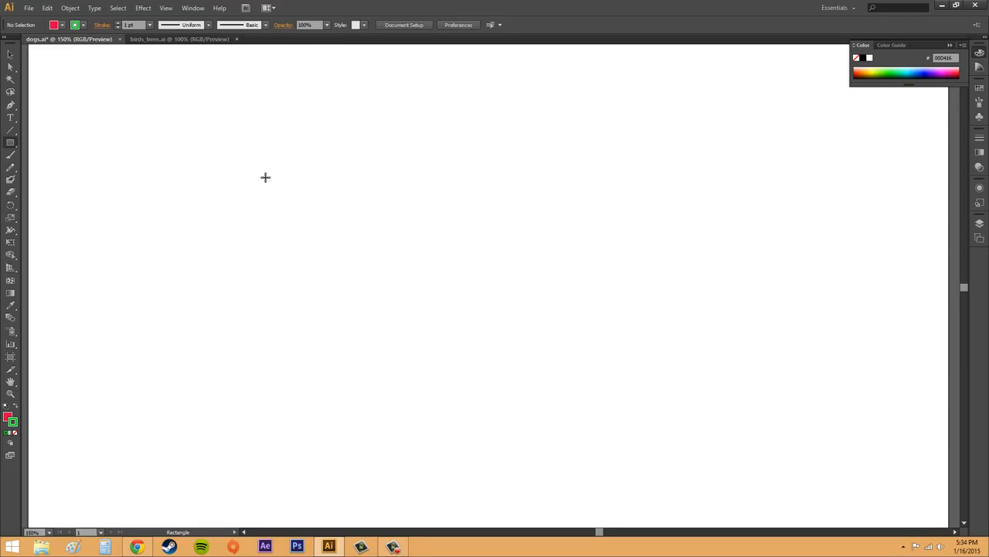
pyautogui.moveTo(260, 168)
pyautogui.mouseDown()
pyautogui.moveTo(468, 271)
pyautogui.moveTo(584, 355)
pyautogui.mouseUp()
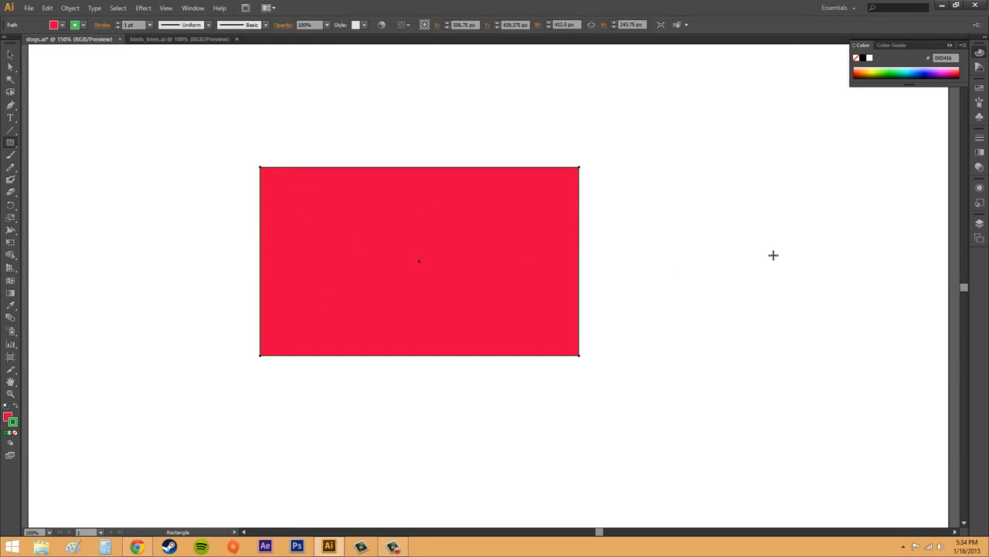
pyautogui.press('Delete')
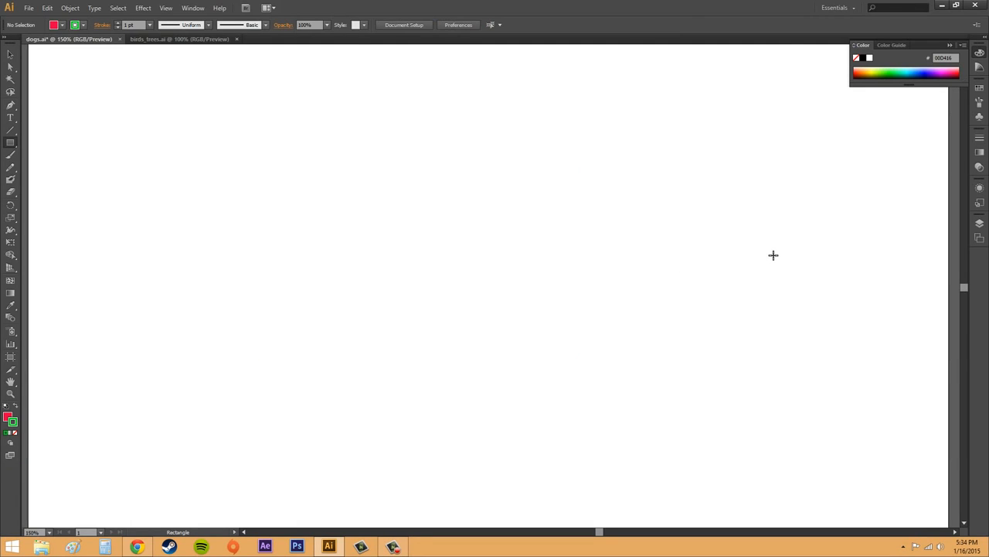
# Draw and remove a practice ellipse about 675 by 356 px and a perfect circle about 375 px across.
pyautogui.click(11, 144)
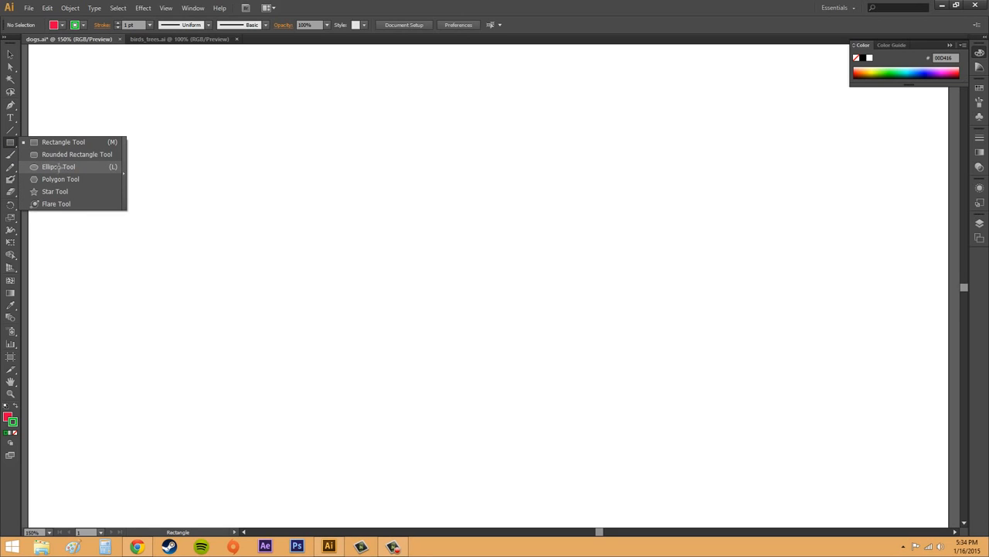
pyautogui.click(58, 167)
pyautogui.moveTo(214, 121); pyautogui.dragTo(718, 404)
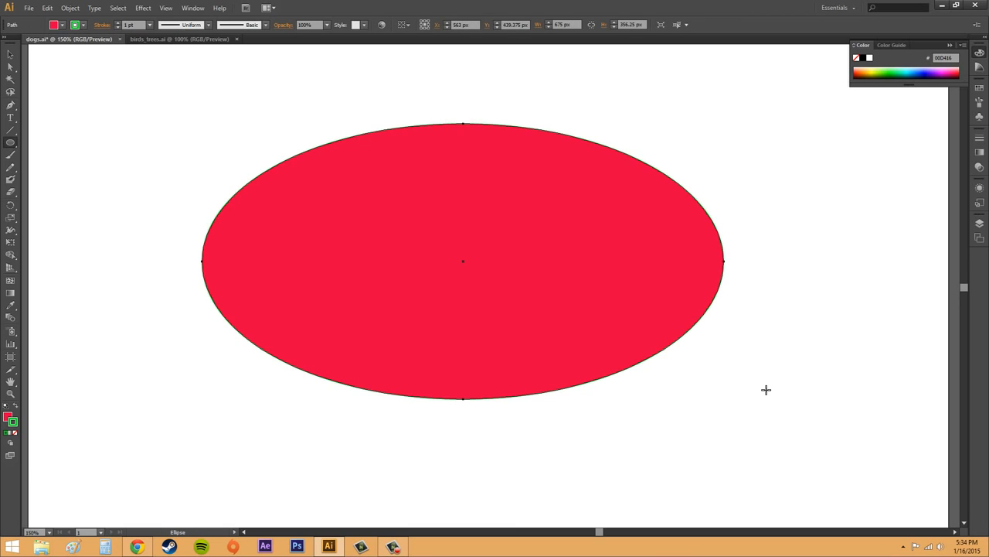
pyautogui.press('Delete')
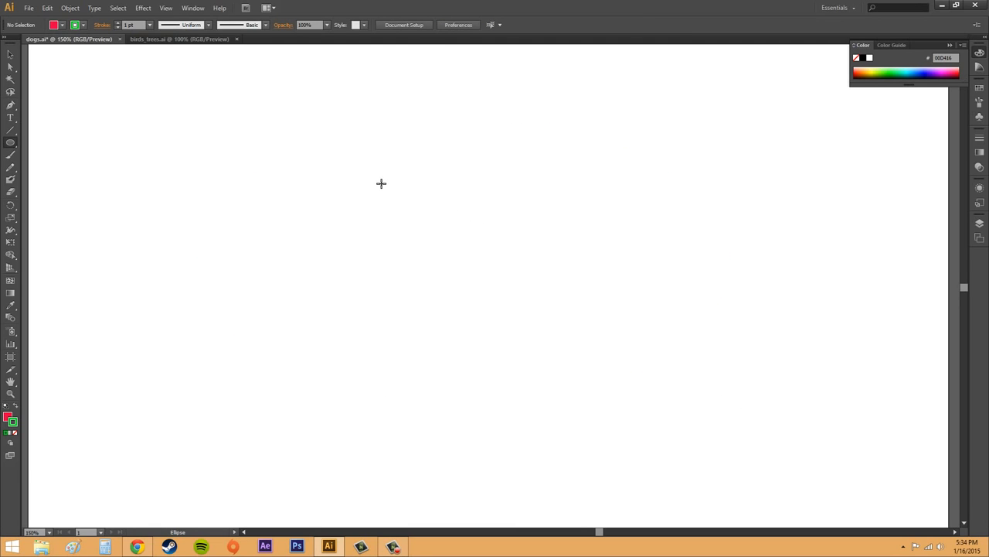
pyautogui.moveTo(347, 167); pyautogui.dragTo(639, 355)
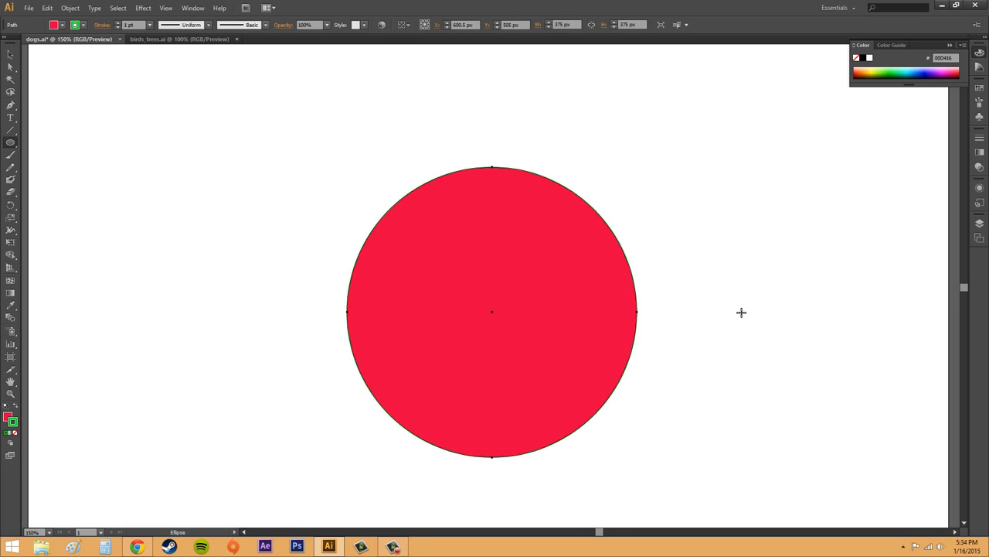
pyautogui.hotkey('ctrl', 'z')
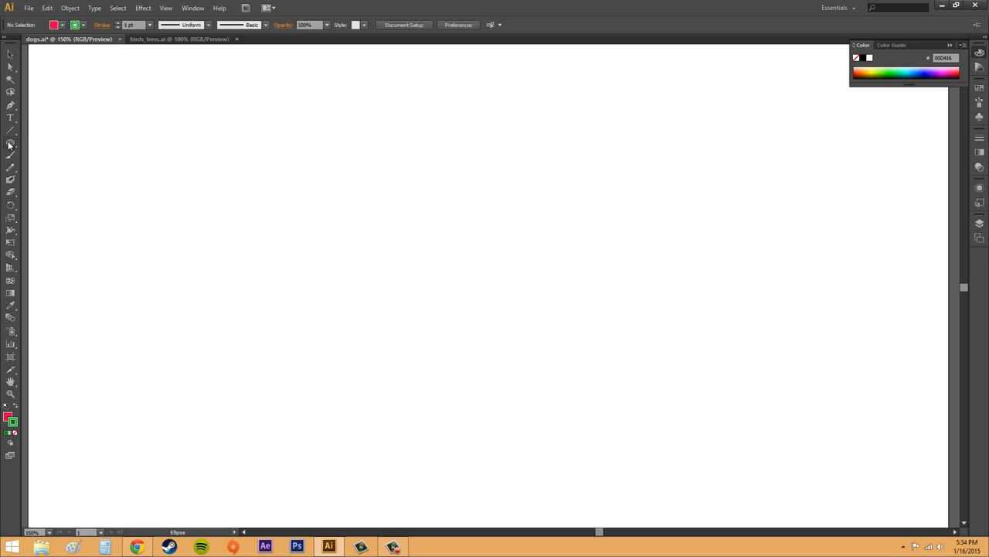
# Draw a practice square about 394 px per side with the Rectangle tool and delete it.
pyautogui.moveTo(10, 143); pyautogui.dragTo(38, 142)
pyautogui.moveTo(230, 153); pyautogui.dragTo(542, 287)
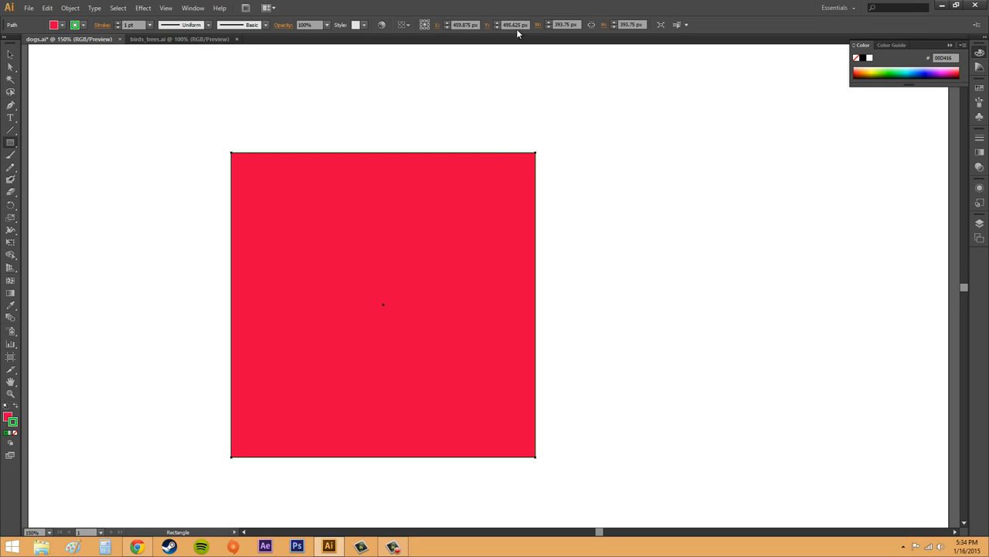
pyautogui.press('Delete')
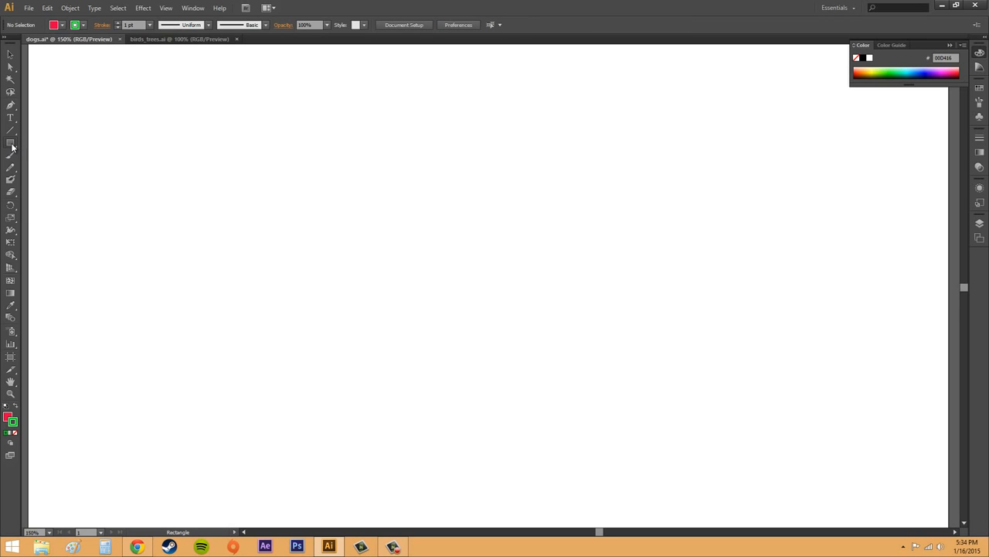
# Draw a rounded rectangle about 488 by 281 px on the artboard and switch to the Selection tool.
pyautogui.moveTo(12, 147); pyautogui.dragTo(43, 151)
pyautogui.moveTo(246, 153); pyautogui.dragTo(625, 366)
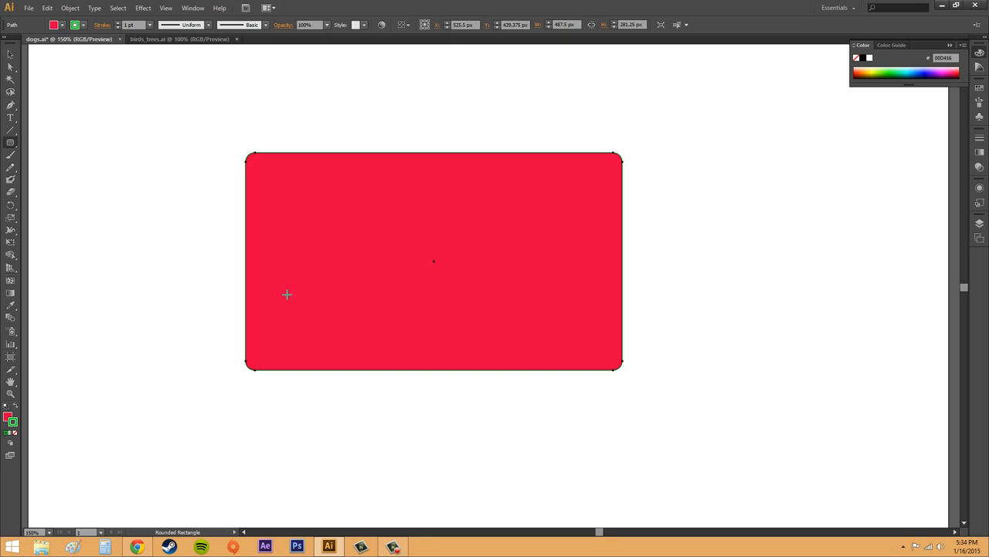
pyautogui.click(7, 417)
pyautogui.click(13, 423)
pyautogui.click(10, 54)
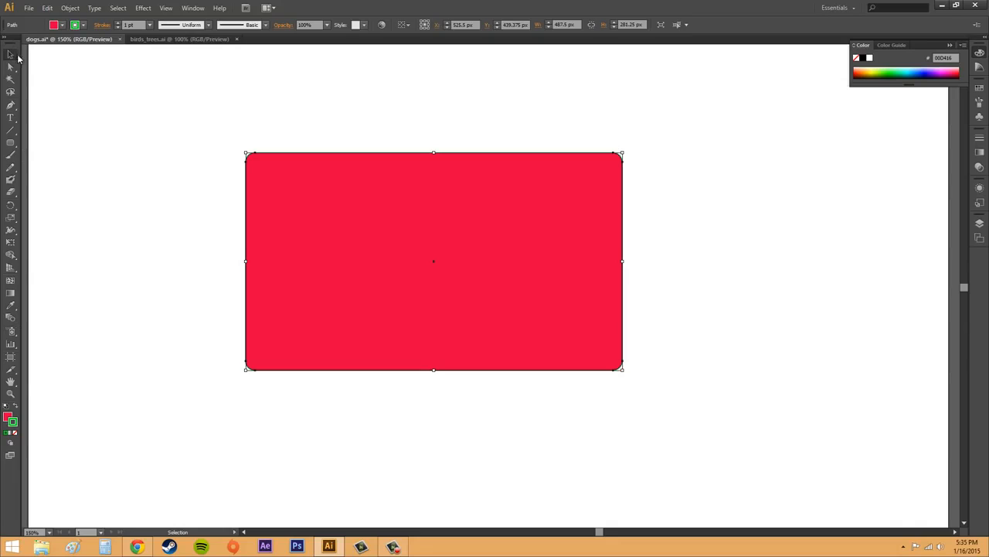
# Change the rounded rectangle's fill colour to blue using the Color Picker.
pyautogui.click(10, 417)
pyautogui.doubleClick(8, 418)
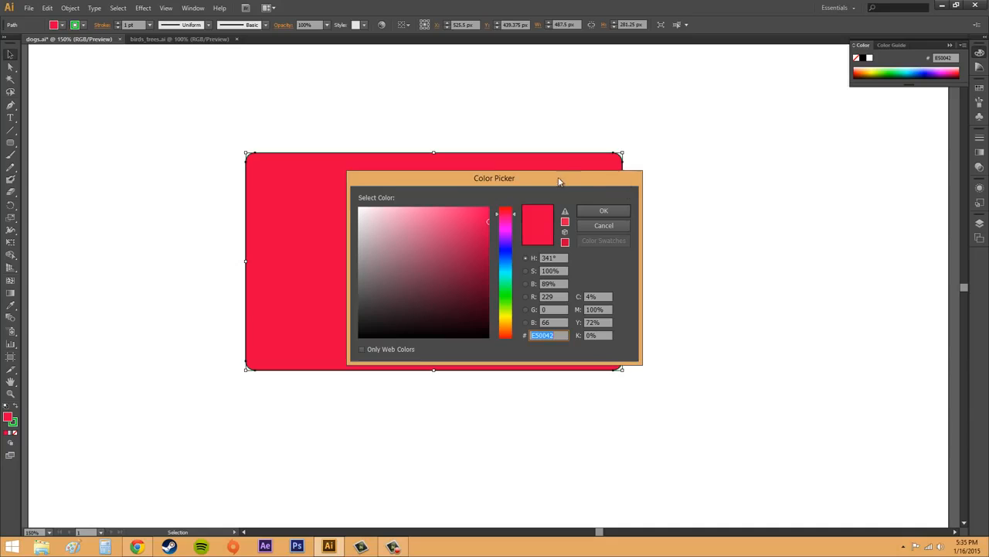
pyautogui.moveTo(562, 182); pyautogui.dragTo(841, 245)
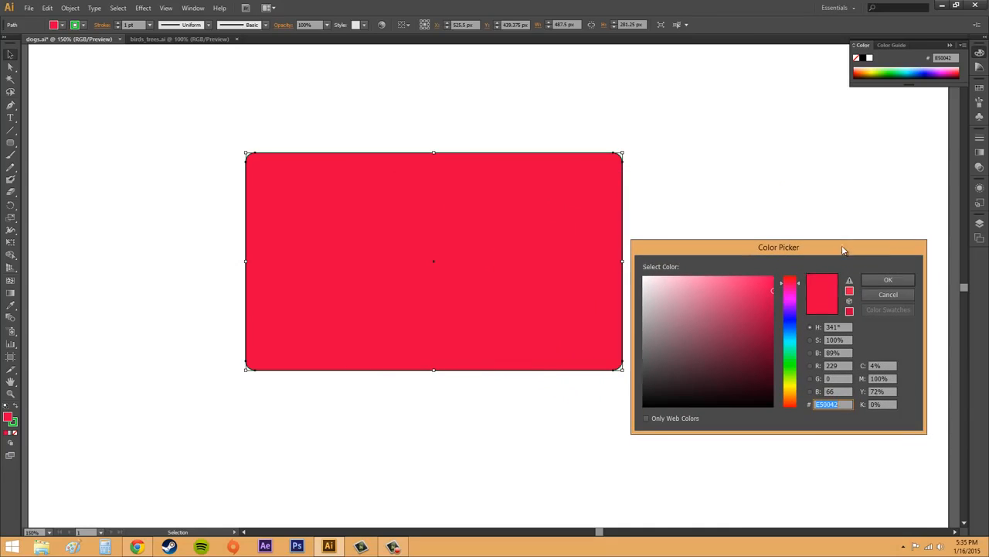
pyautogui.click(788, 325)
pyautogui.click(865, 282)
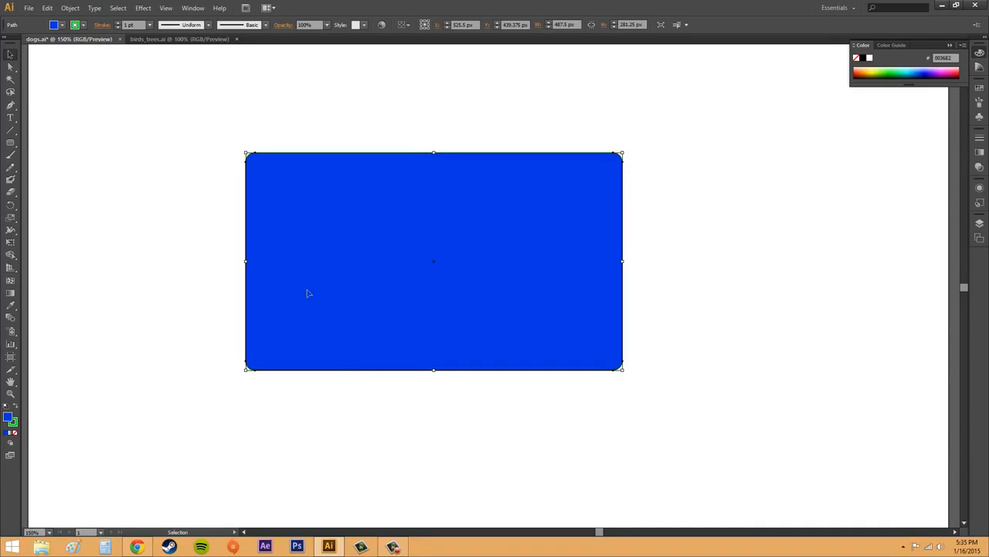
# Change the rounded rectangle's stroke colour to black (000000) using the Color Picker.
pyautogui.doubleClick(12, 424)
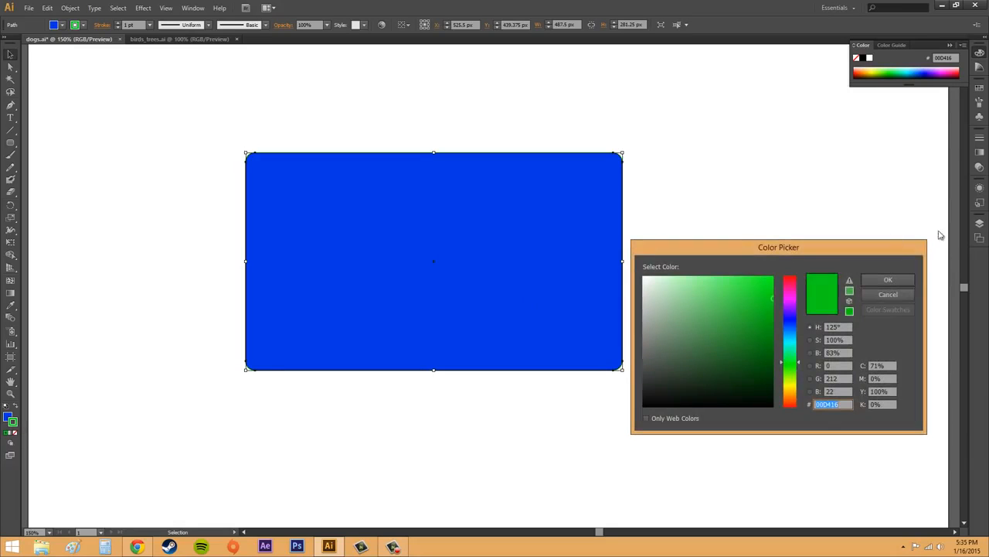
pyautogui.moveTo(731, 349); pyautogui.dragTo(627, 420)
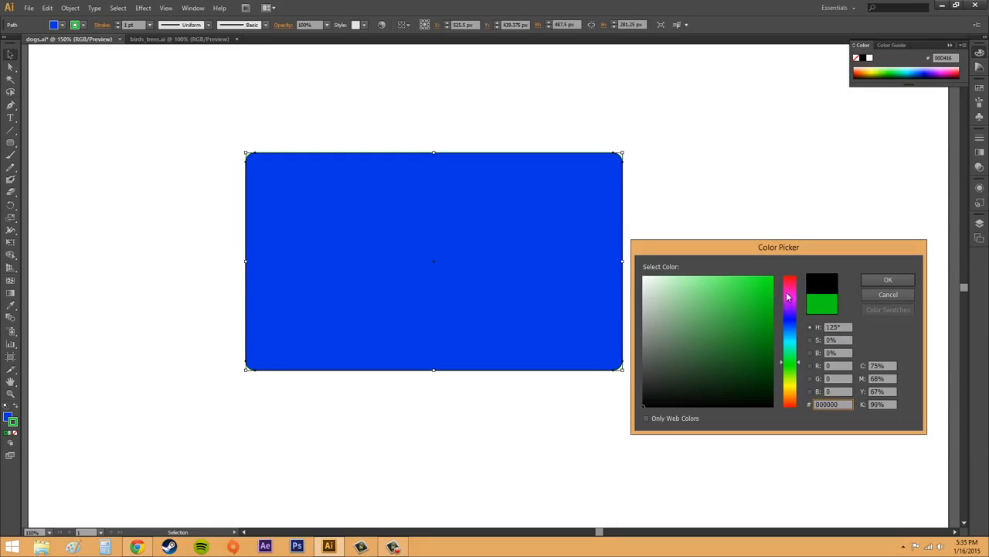
pyautogui.moveTo(788, 302); pyautogui.dragTo(791, 259)
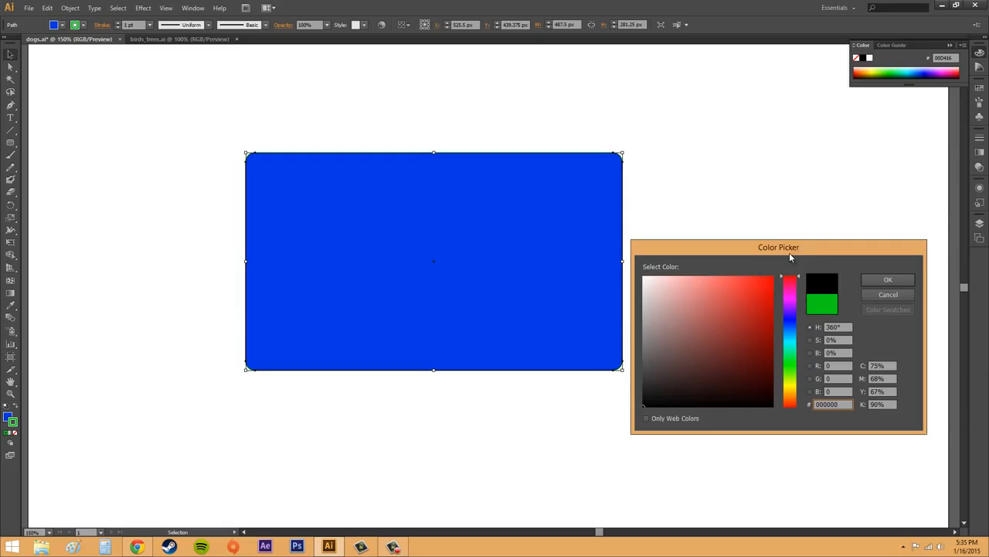
pyautogui.click(888, 281)
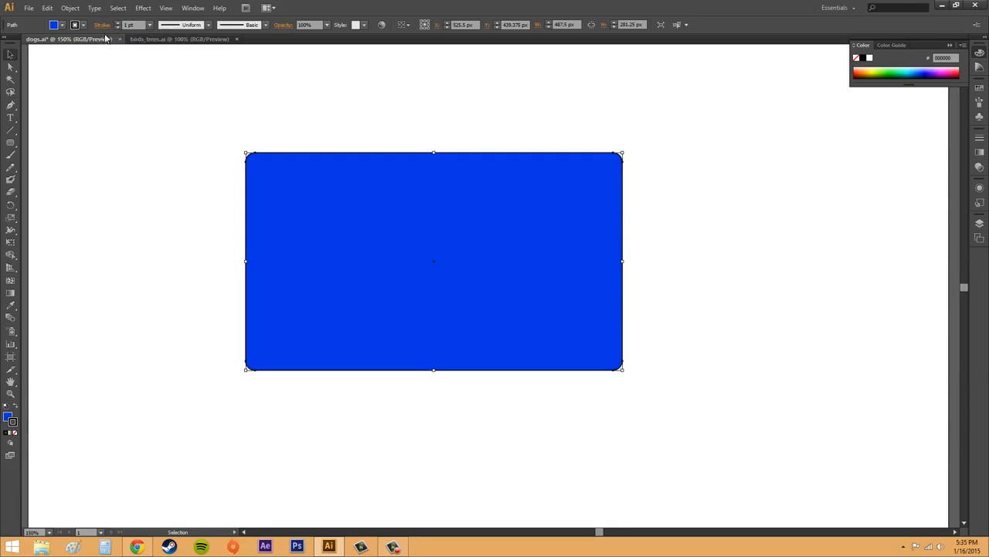
# Increase the rounded rectangle's stroke weight to 5 pt and deselect it.
pyautogui.click(118, 23)
pyautogui.click(118, 24)
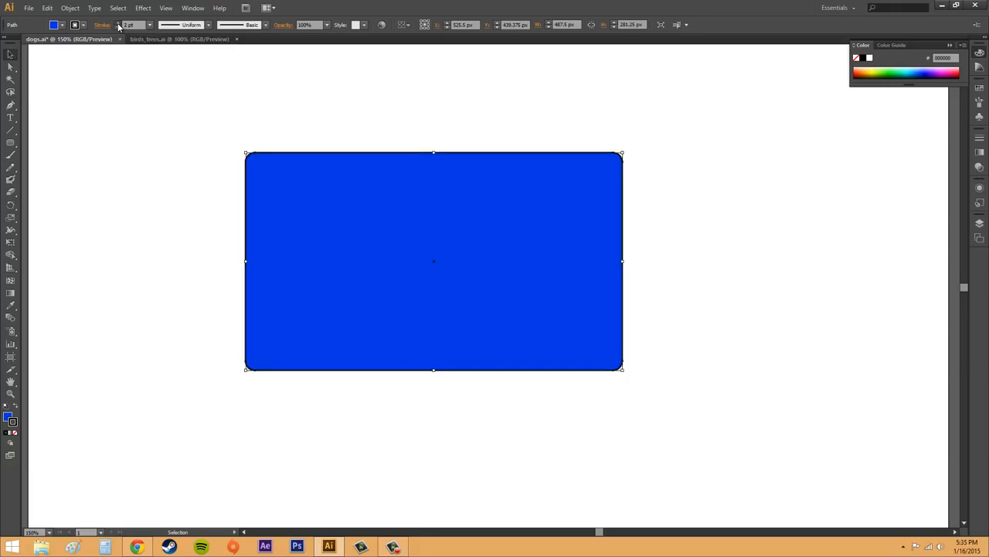
pyautogui.click(118, 23)
pyautogui.click(118, 23)
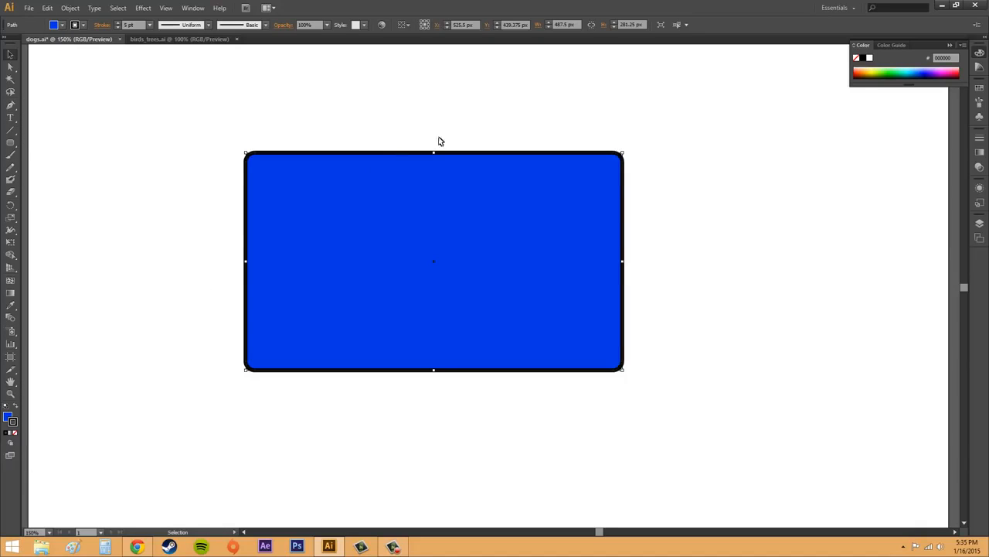
pyautogui.click(576, 147)
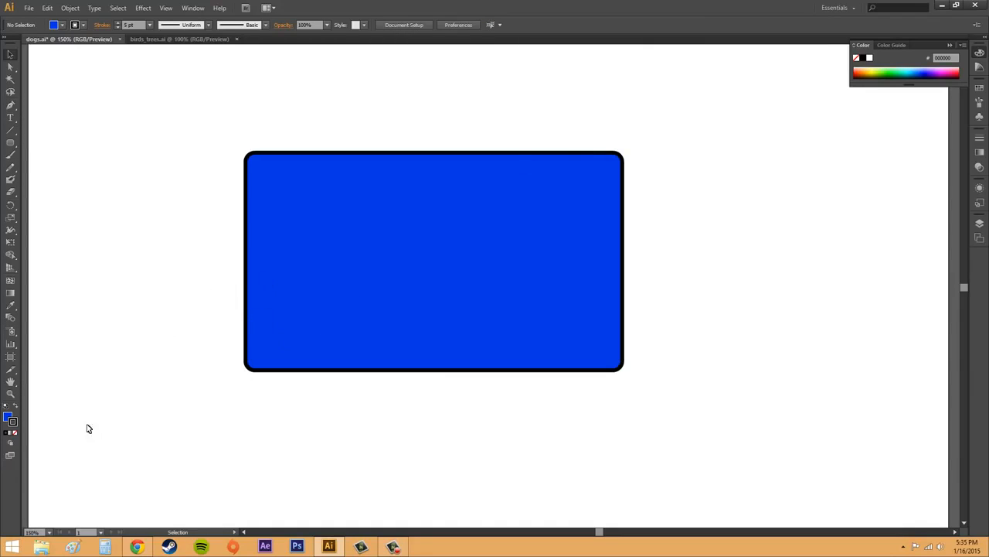
# Check the available drawing modes and activate the Ellipse tool.
pyautogui.click(10, 443)
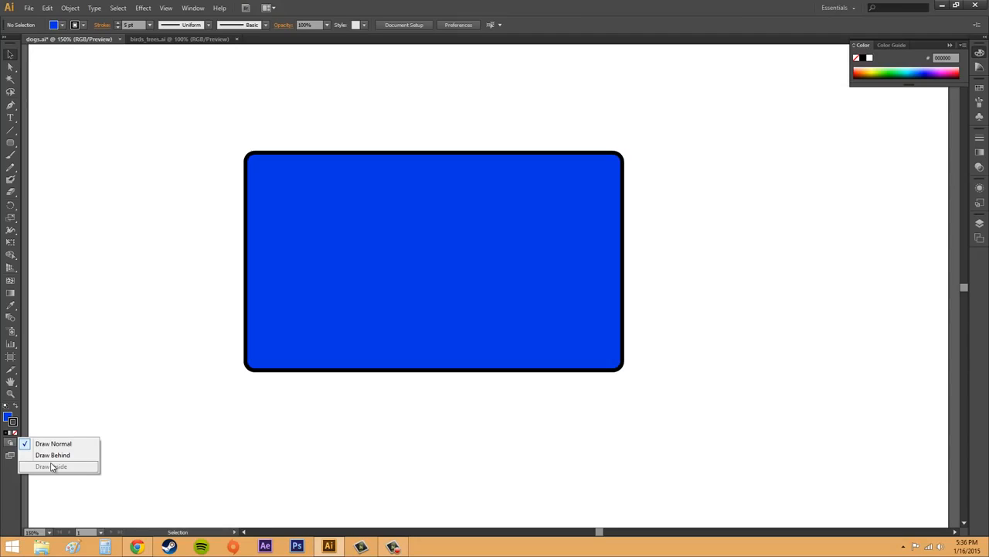
pyautogui.click(10, 143)
pyautogui.click(10, 143)
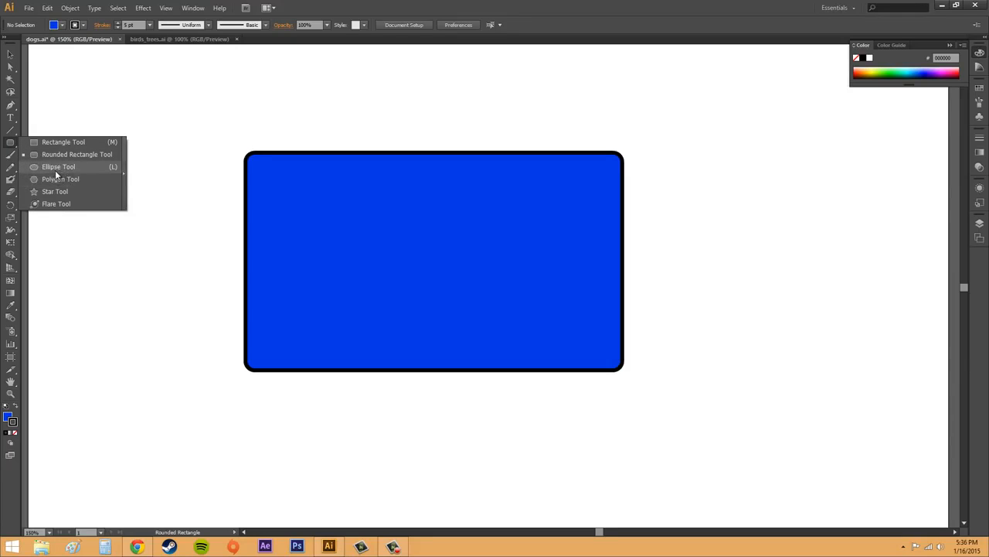
pyautogui.click(54, 166)
# Open the Ice Cream swatch library from Foods and set the stroke to the coral swatch C=5 M=73 Y=62 K=0.
pyautogui.click(63, 27)
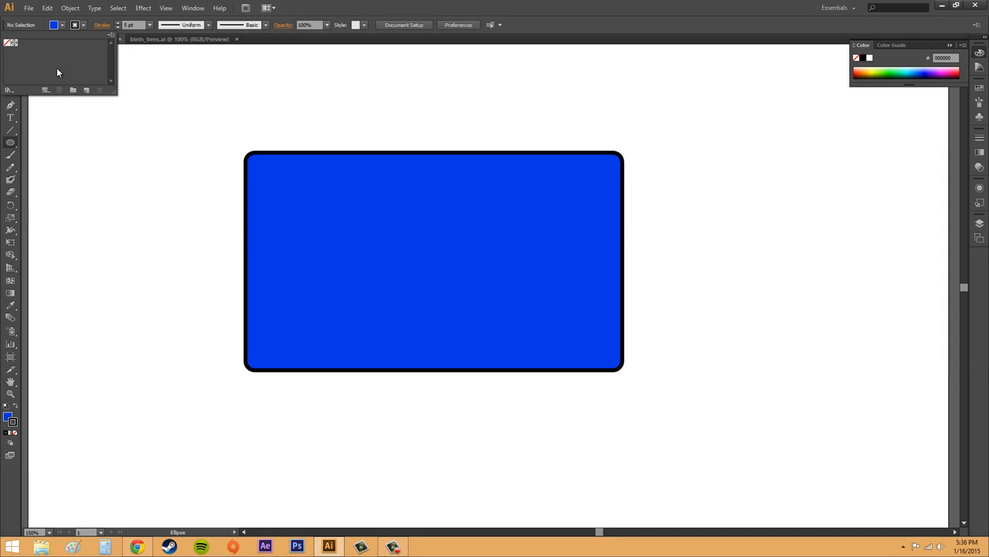
pyautogui.click(10, 91)
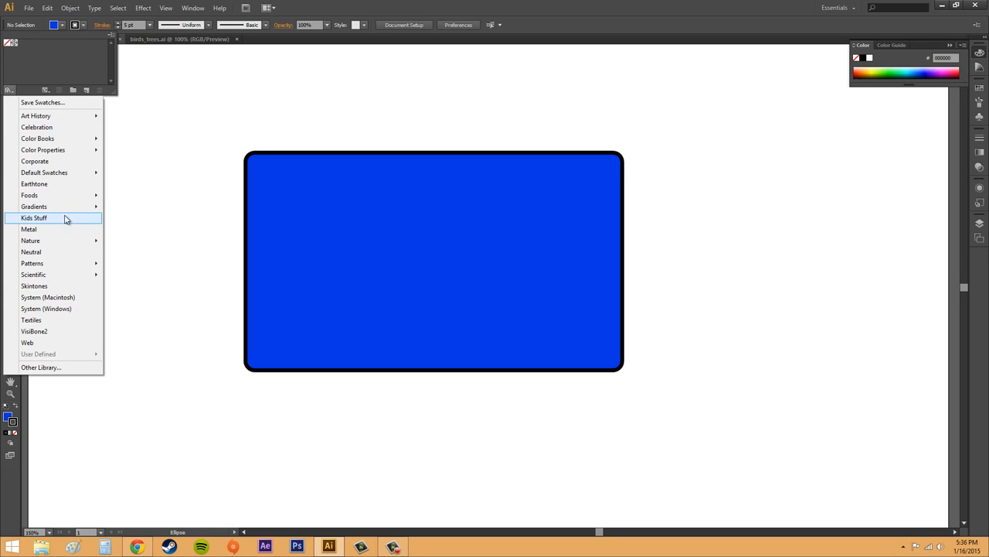
pyautogui.moveTo(59, 196)
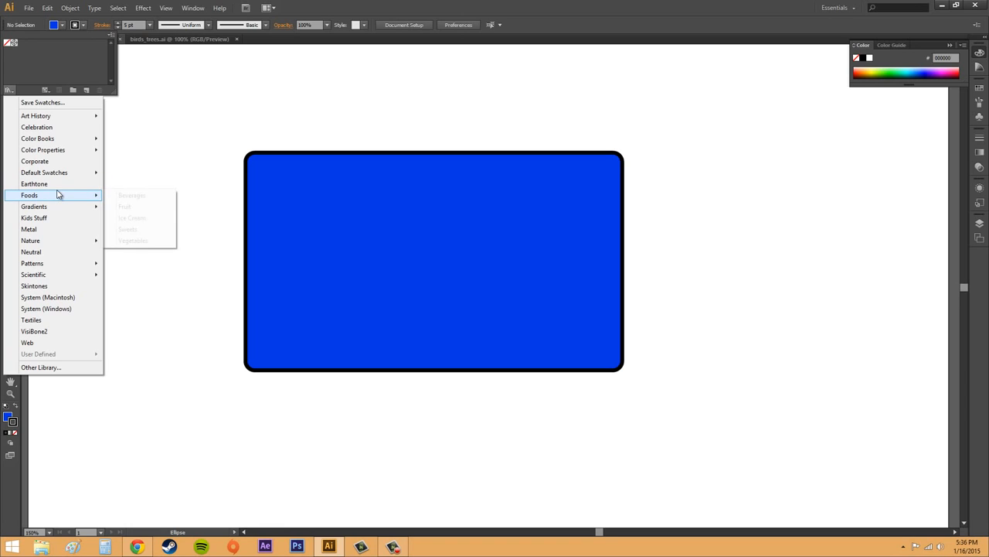
pyautogui.click(131, 218)
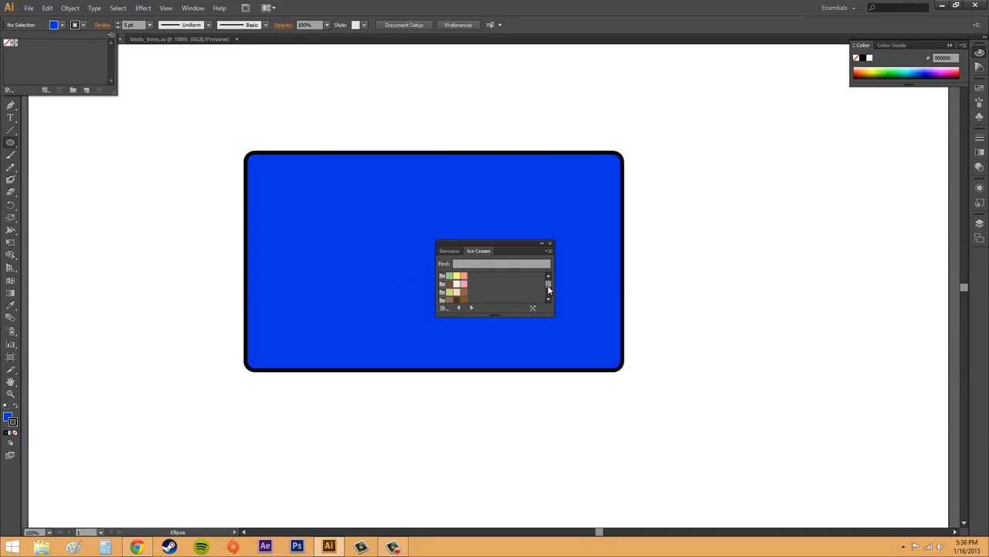
pyautogui.moveTo(547, 285); pyautogui.dragTo(547, 296)
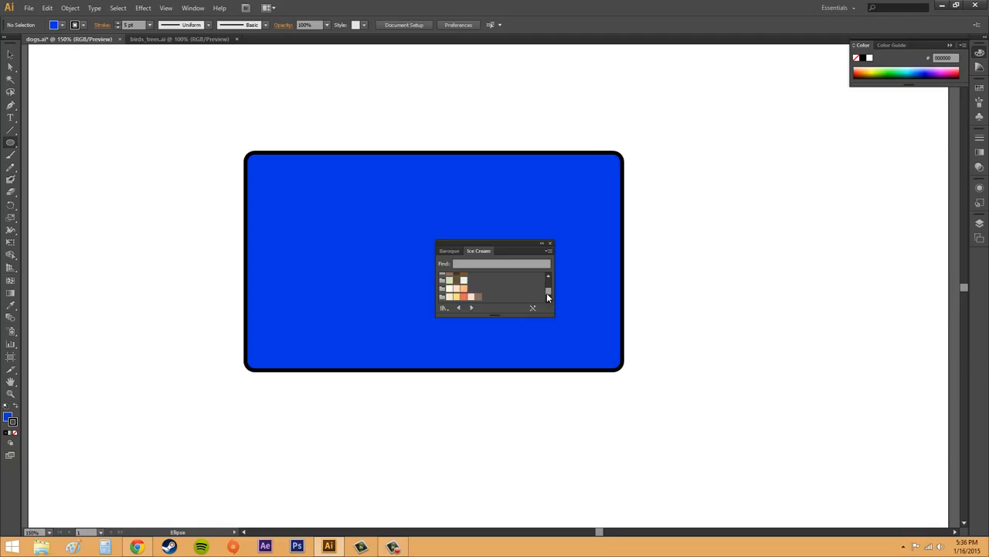
pyautogui.click(464, 298)
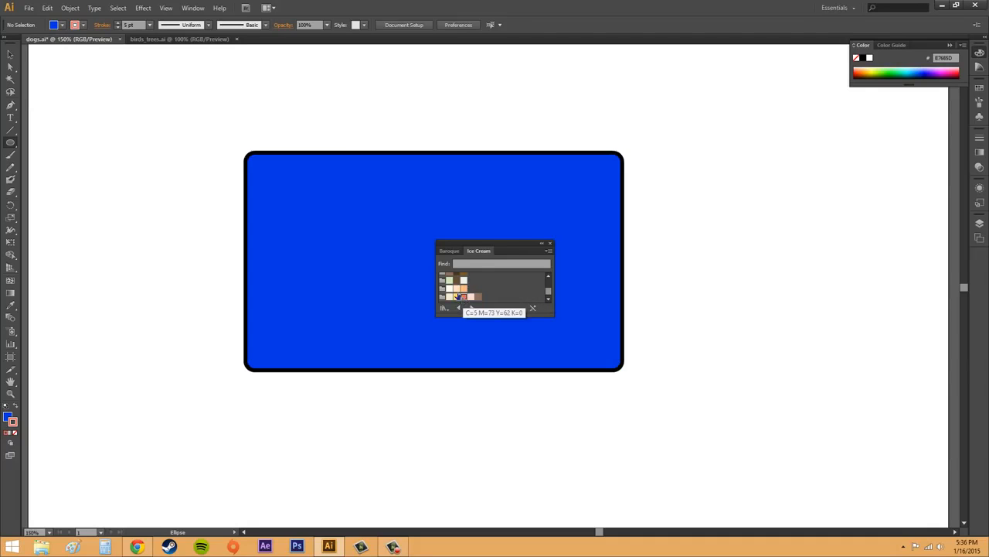
# Set the stroke to the pale peach swatch in the Ice Cream library and close the swatch library.
pyautogui.click(63, 27)
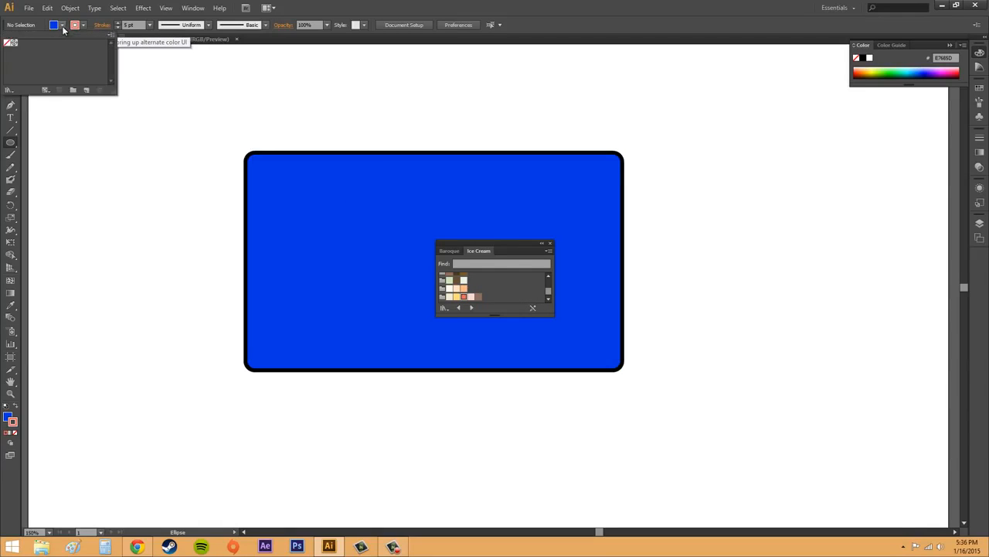
pyautogui.click(63, 27)
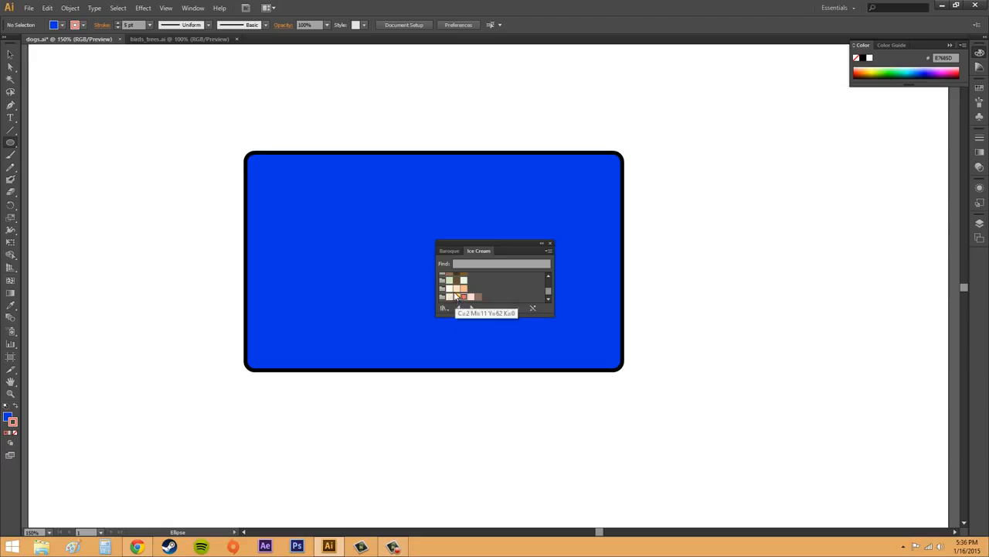
pyautogui.click(456, 287)
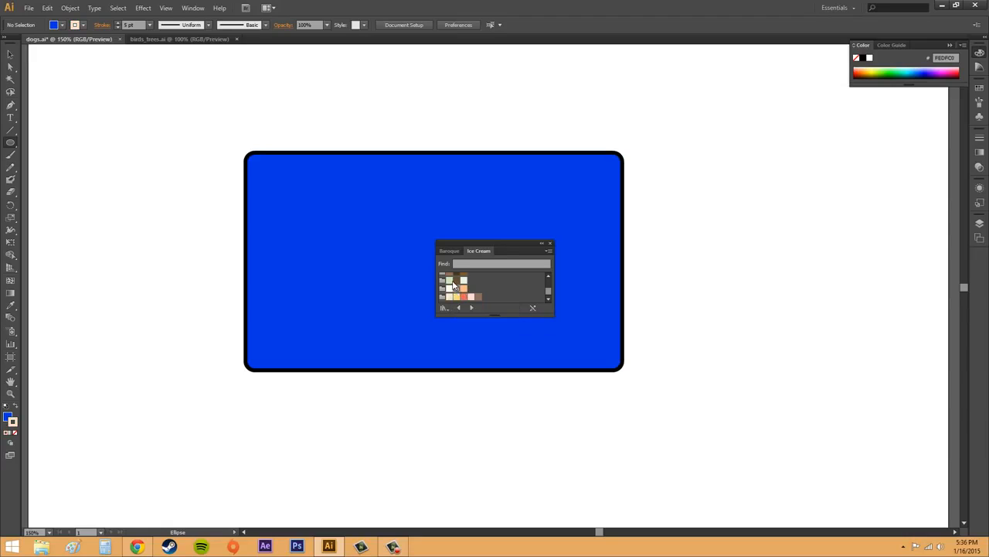
pyautogui.click(549, 244)
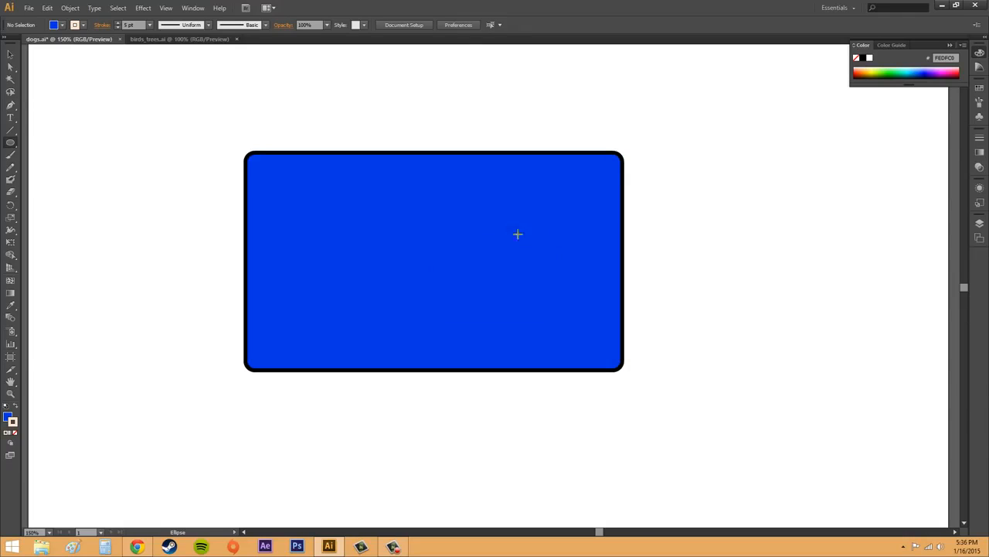
# Make the fill active and set it to a deep blue (0F00E9) from the RGB spectrum.
pyautogui.click(53, 25)
pyautogui.click(54, 26)
pyautogui.click(54, 25)
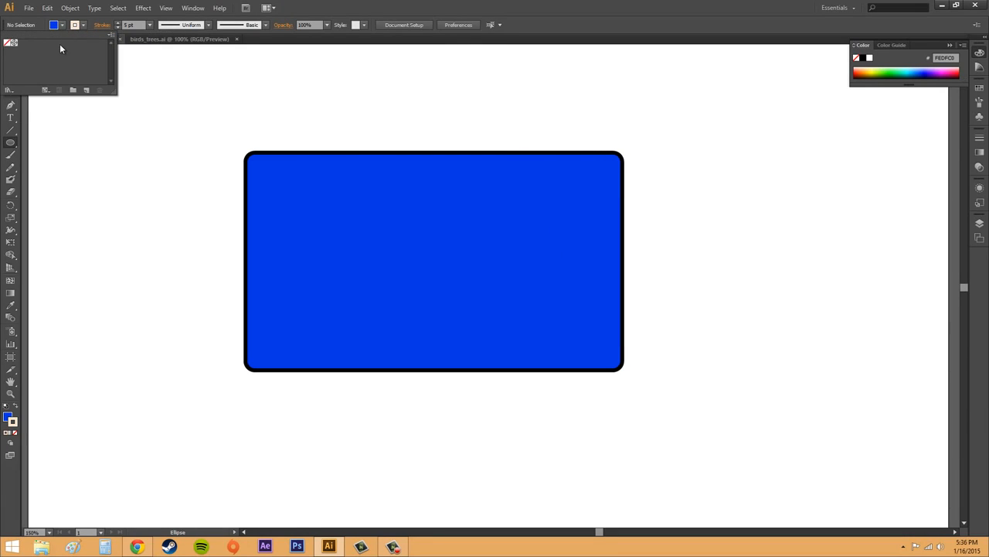
pyautogui.click(8, 417)
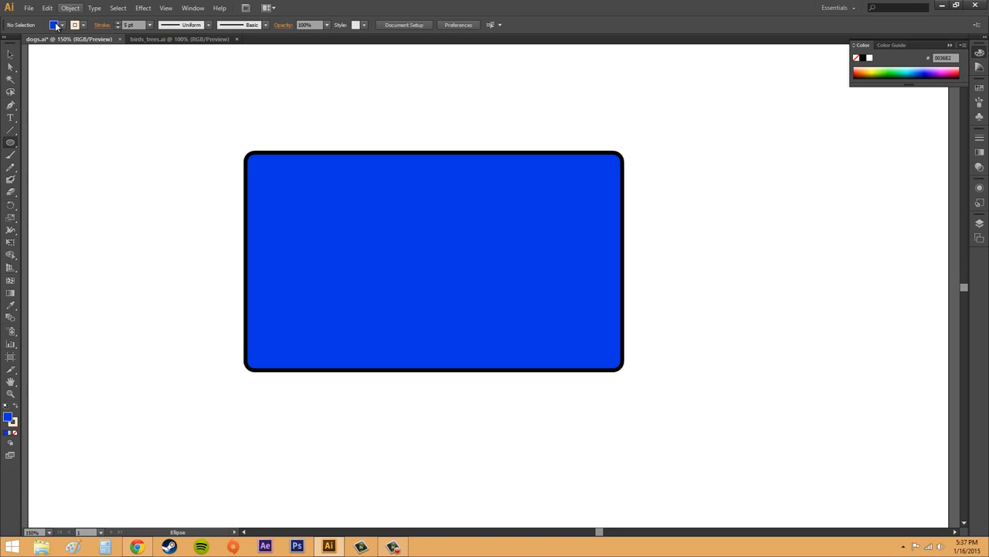
pyautogui.click(894, 69)
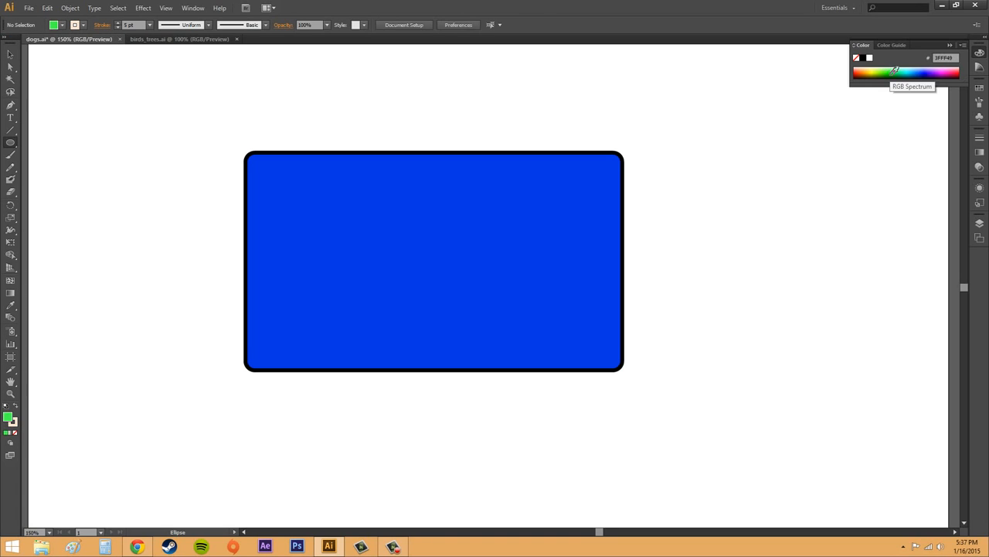
pyautogui.moveTo(894, 69)
pyautogui.mouseDown()
pyautogui.moveTo(935, 66)
pyautogui.moveTo(891, 69)
pyautogui.moveTo(906, 69)
pyautogui.mouseUp()
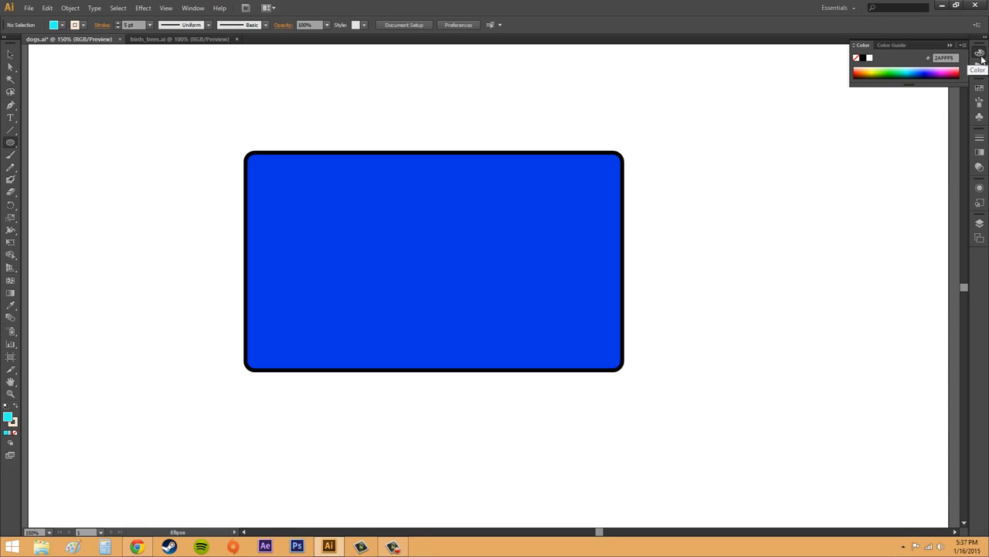
pyautogui.moveTo(935, 72); pyautogui.dragTo(925, 72)
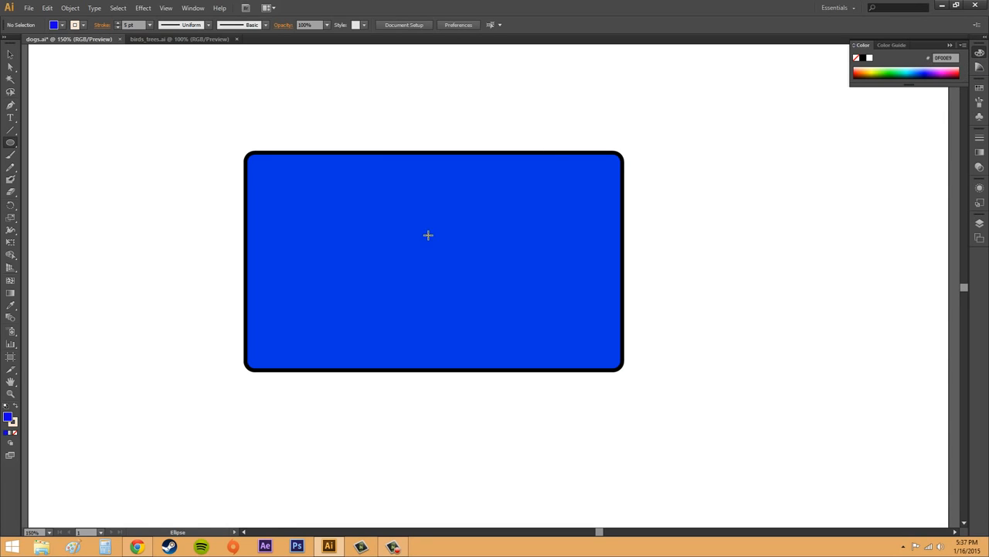
# Draw an ellipse about 281 × 244 px overlapping the upper edge of the rounded rectangle and deselect it.
pyautogui.moveTo(318, 109); pyautogui.dragTo(539, 297)
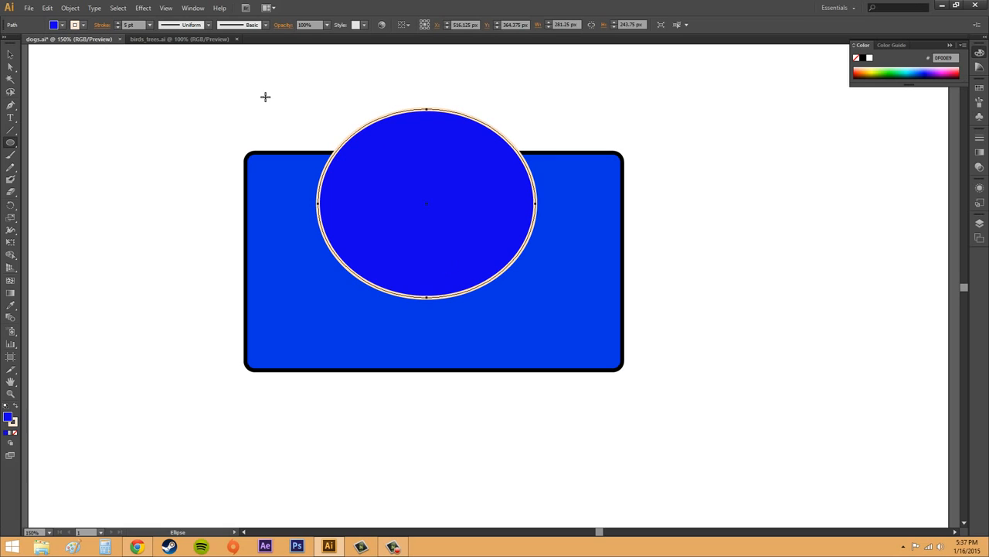
pyautogui.click(10, 55)
pyautogui.click(143, 129)
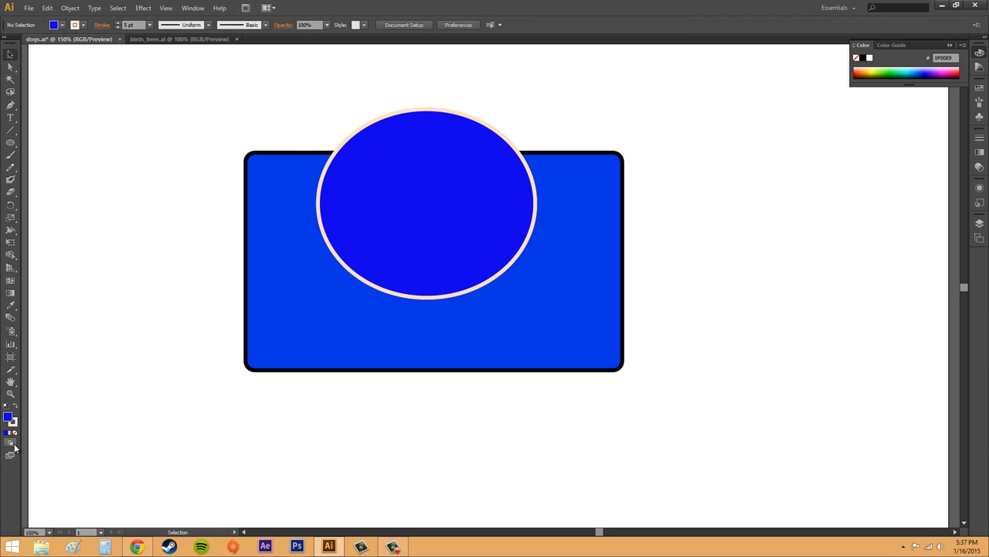
# Switch the drawing mode to Draw Behind and prepare the Star tool with an olive fill (7F7B00).
pyautogui.click(10, 446)
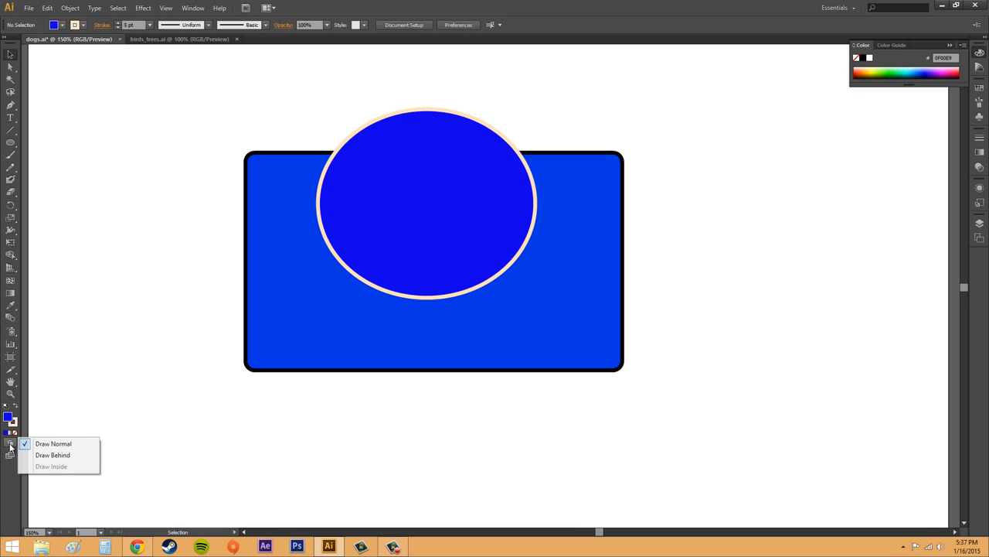
pyautogui.click(48, 456)
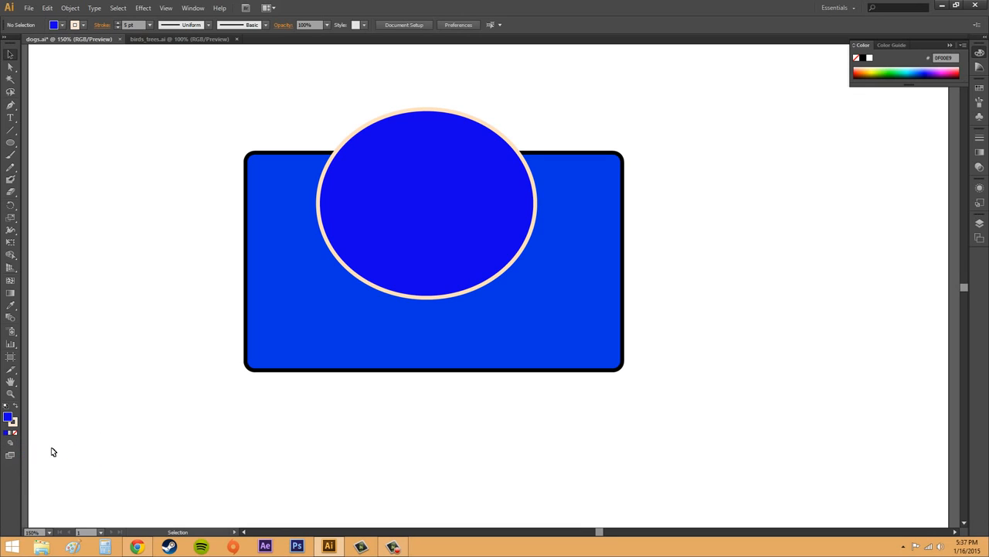
pyautogui.moveTo(10, 143); pyautogui.dragTo(54, 188)
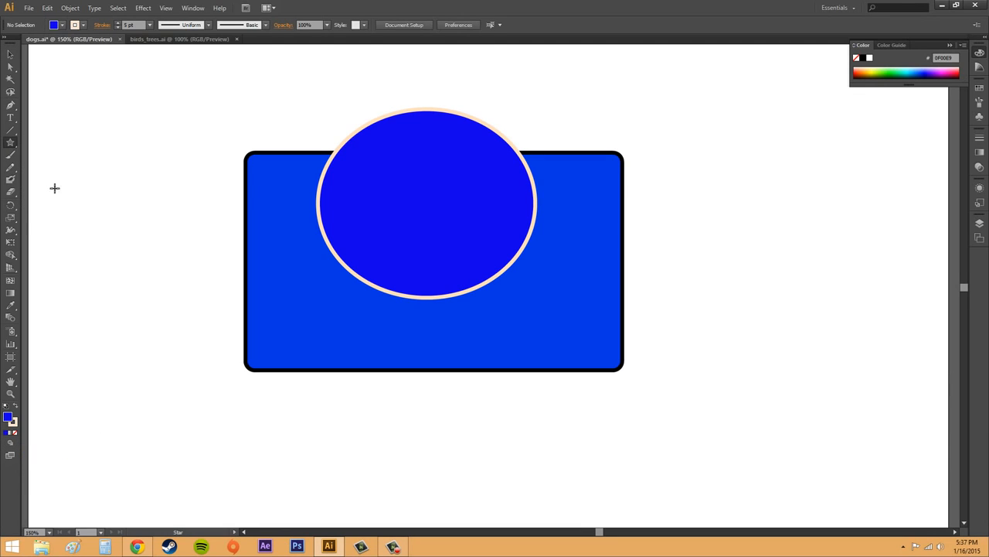
pyautogui.click(876, 66)
pyautogui.click(880, 69)
pyautogui.moveTo(877, 73); pyautogui.dragTo(870, 75)
# Draw a star about 147 px wide above left of the rectangle and one about 371 px wide behind its right side.
pyautogui.moveTo(187, 121); pyautogui.dragTo(232, 109)
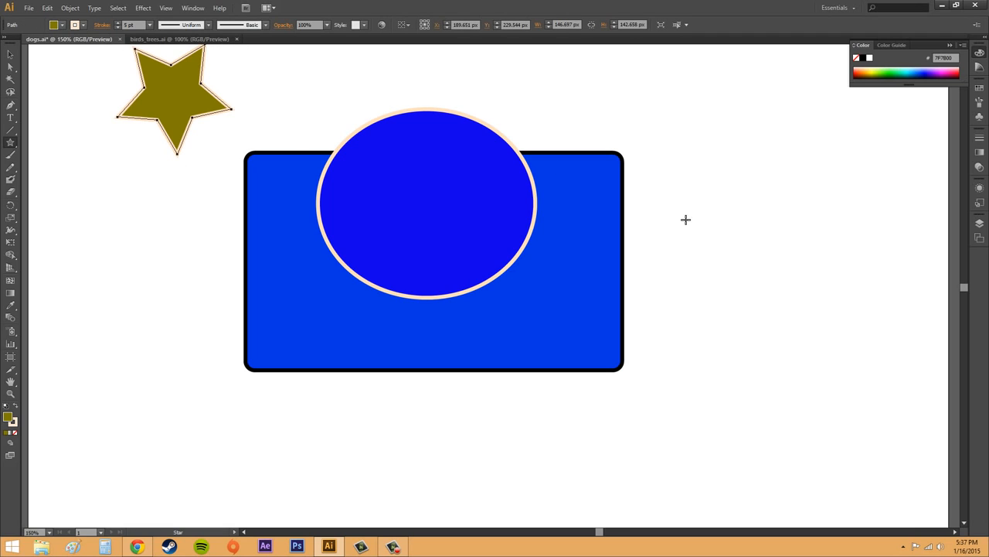
pyautogui.moveTo(651, 220); pyautogui.dragTo(529, 294)
pyautogui.click(10, 54)
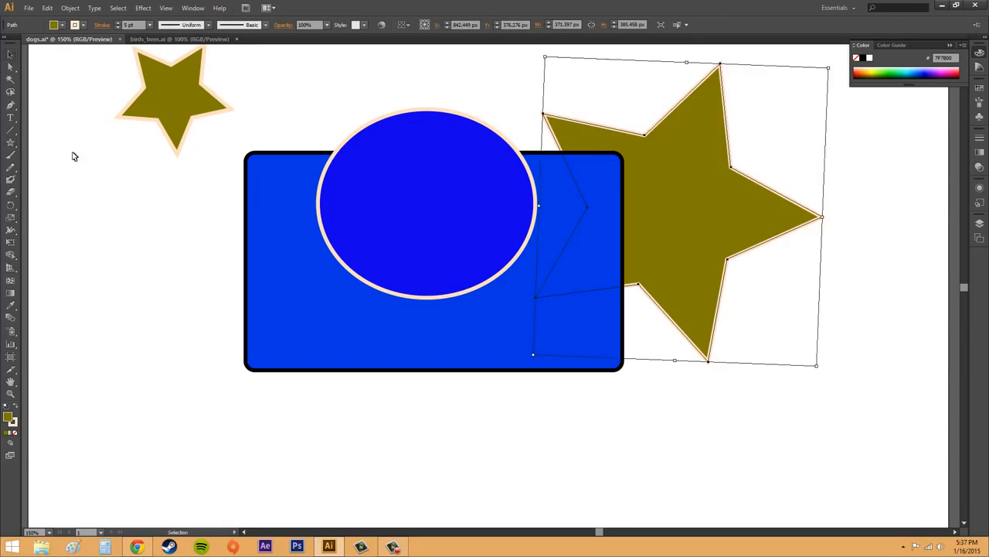
pyautogui.click(144, 223)
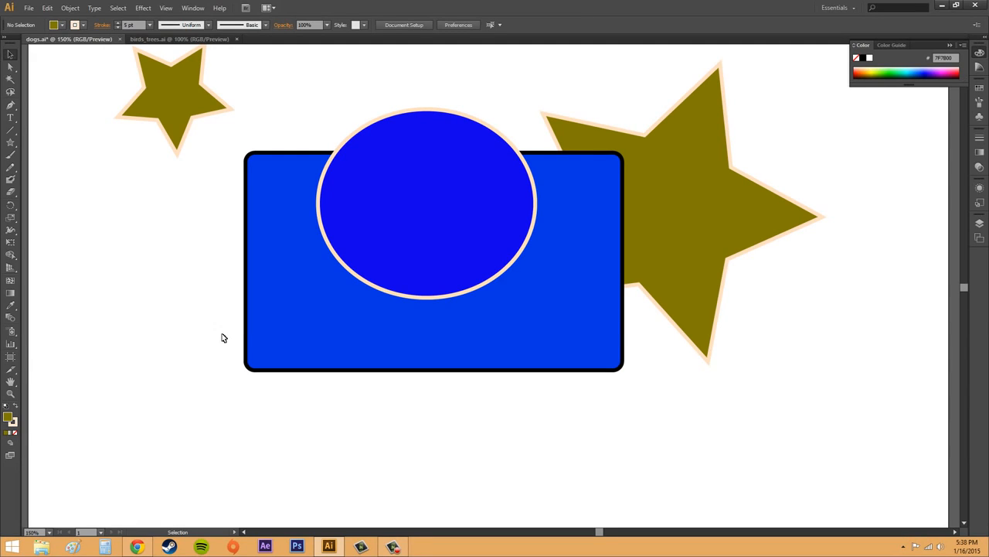
# Move the small star down so it sits partly behind the rounded rectangle's left edge, and deselect it.
pyautogui.click(177, 85)
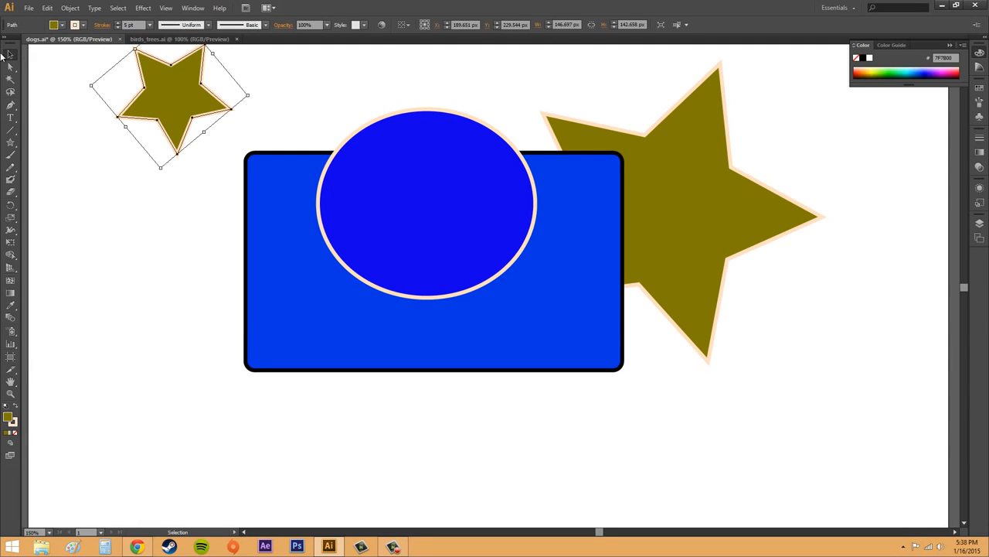
pyautogui.moveTo(176, 105); pyautogui.dragTo(220, 198)
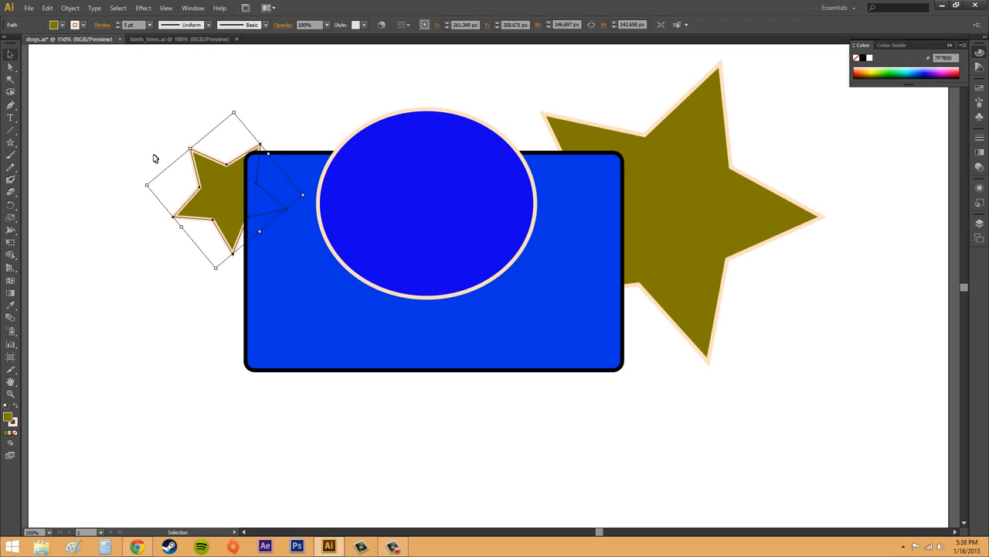
pyautogui.click(116, 112)
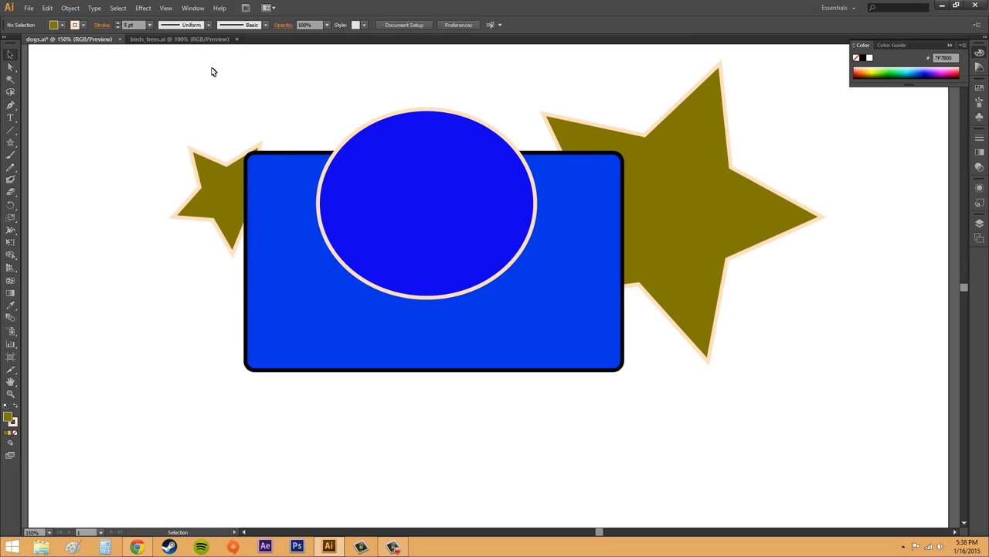
# Switch to birds_trees.ai to examine how its artwork is layered and built from shapes, and return to dogs.ai.
pyautogui.click(147, 40)
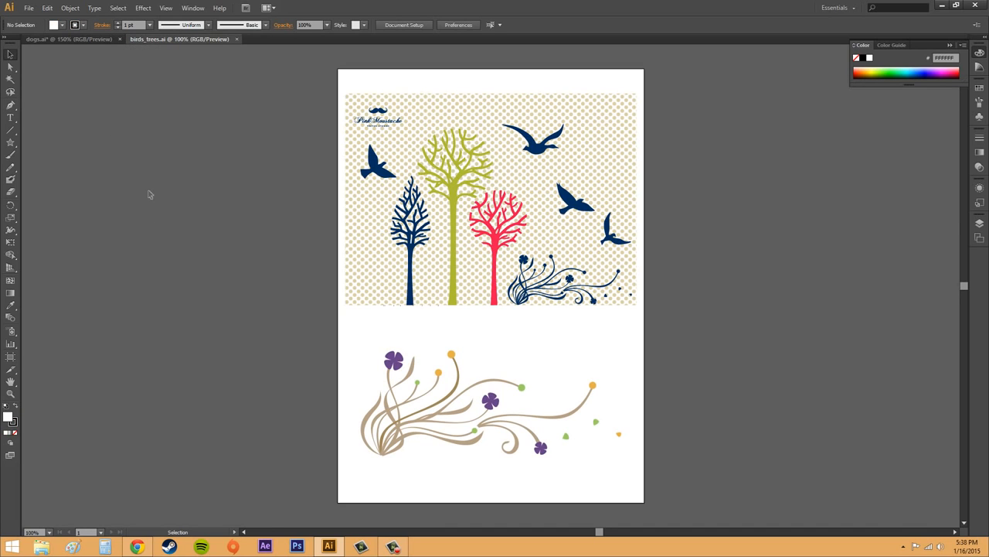
pyautogui.click(626, 159)
pyautogui.click(759, 177)
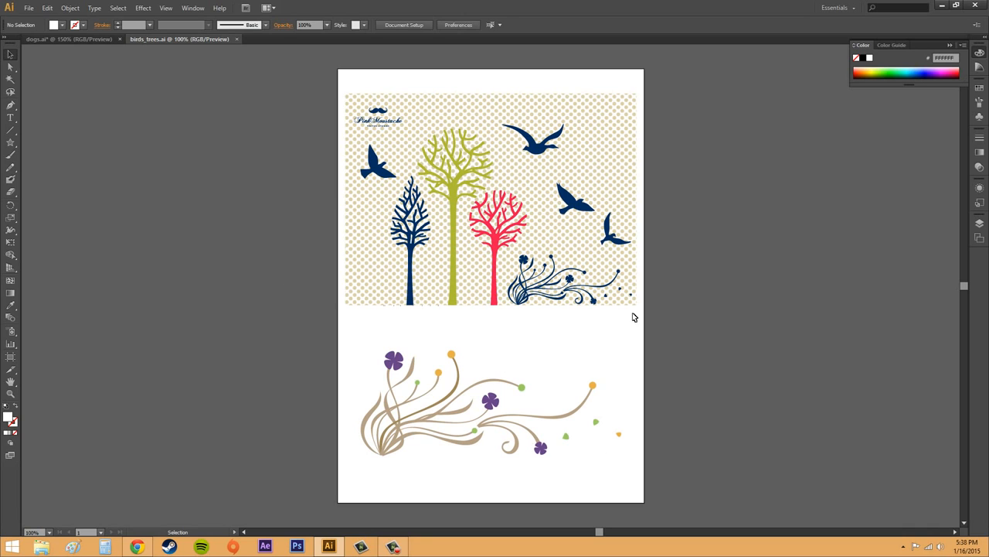
pyautogui.click(567, 437)
pyautogui.click(648, 449)
pyautogui.click(73, 39)
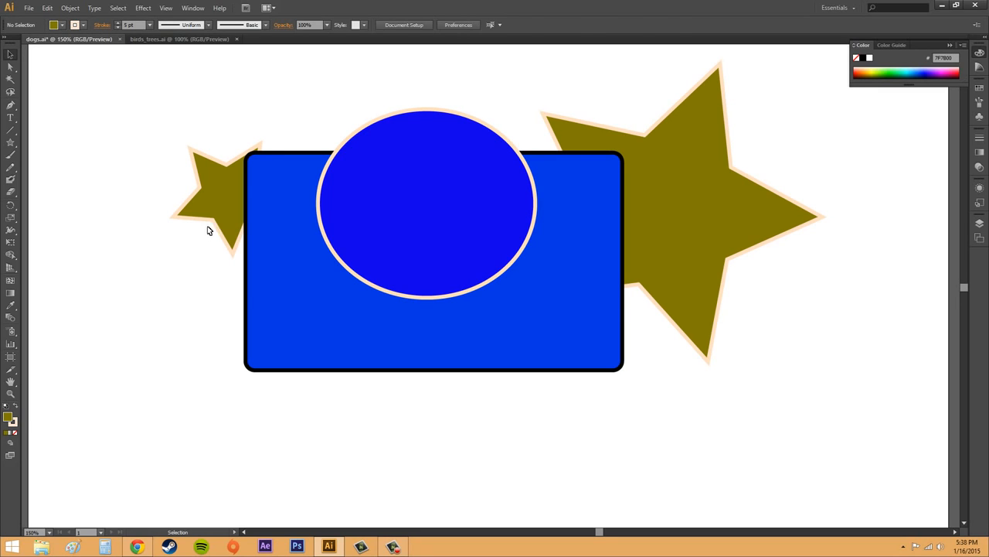
# Move the small star up and slightly right, behind the rounded rectangle's upper-left corner, and deselect it.
pyautogui.click(227, 209)
pyautogui.moveTo(228, 209); pyautogui.dragTo(232, 169)
pyautogui.click(141, 152)
pyautogui.click(129, 174)
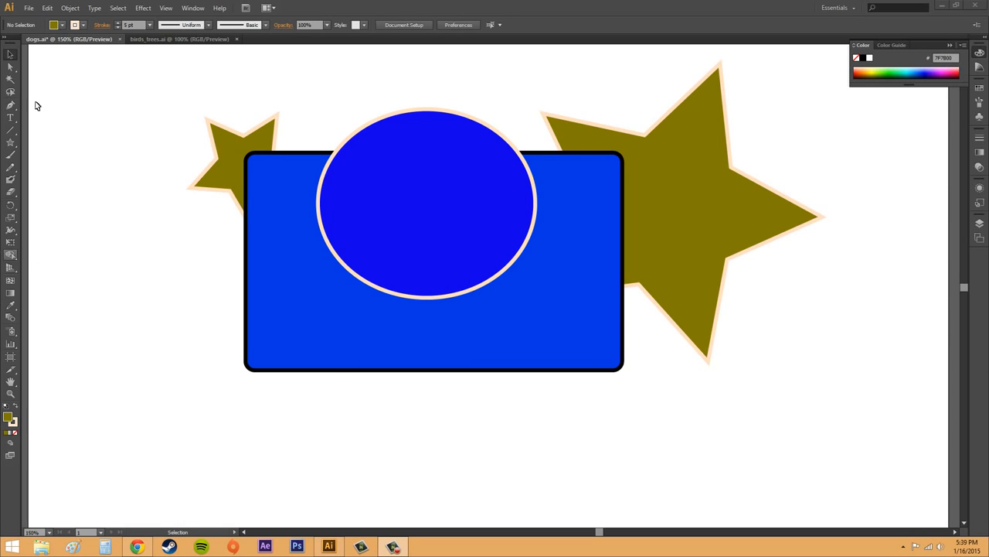
# Move the blue ellipse off the rounded rectangle to the empty area at its lower right.
pyautogui.click(459, 173)
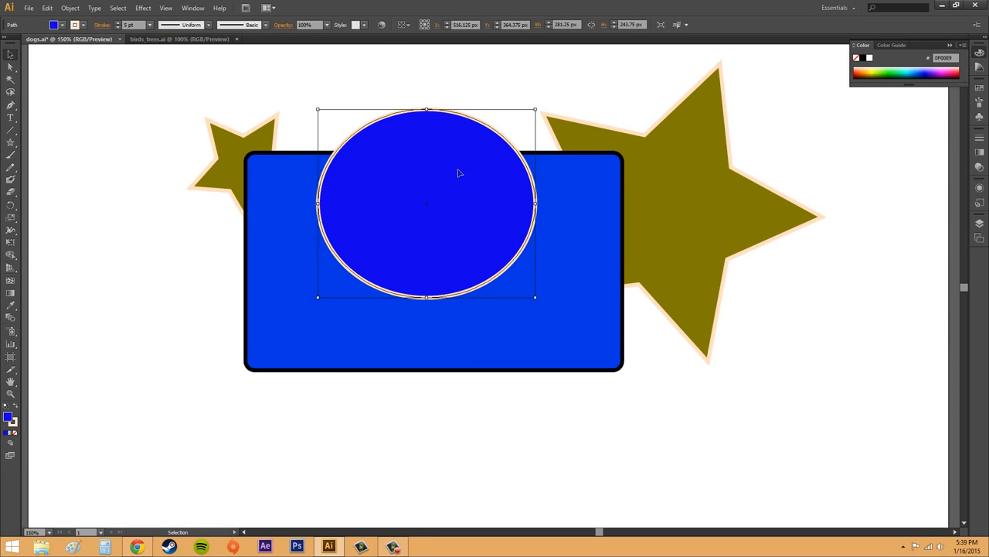
pyautogui.moveTo(459, 174); pyautogui.dragTo(848, 375)
# Turn on Draw Inside for the rounded rectangle and change its fill to pink from the RGB spectrum.
pyautogui.click(442, 250)
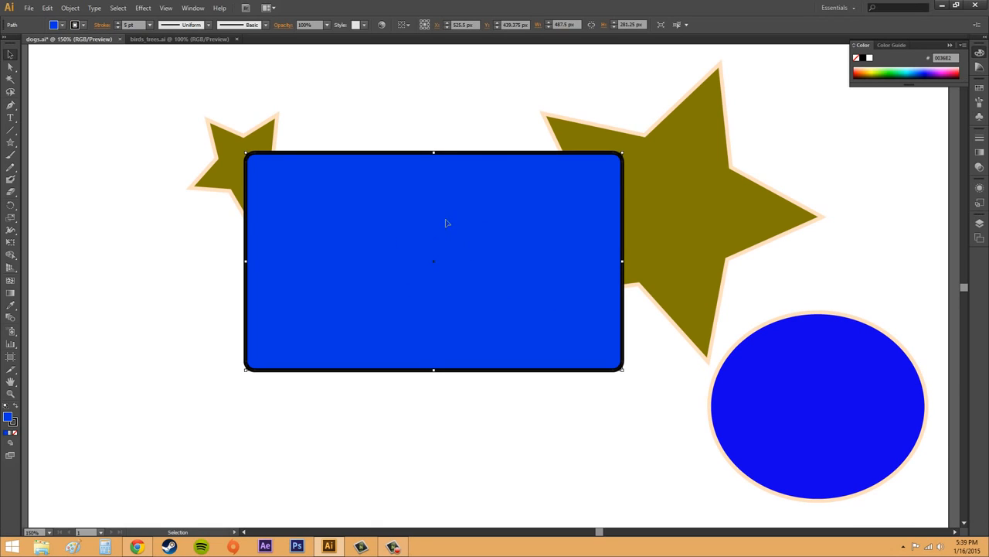
pyautogui.click(11, 445)
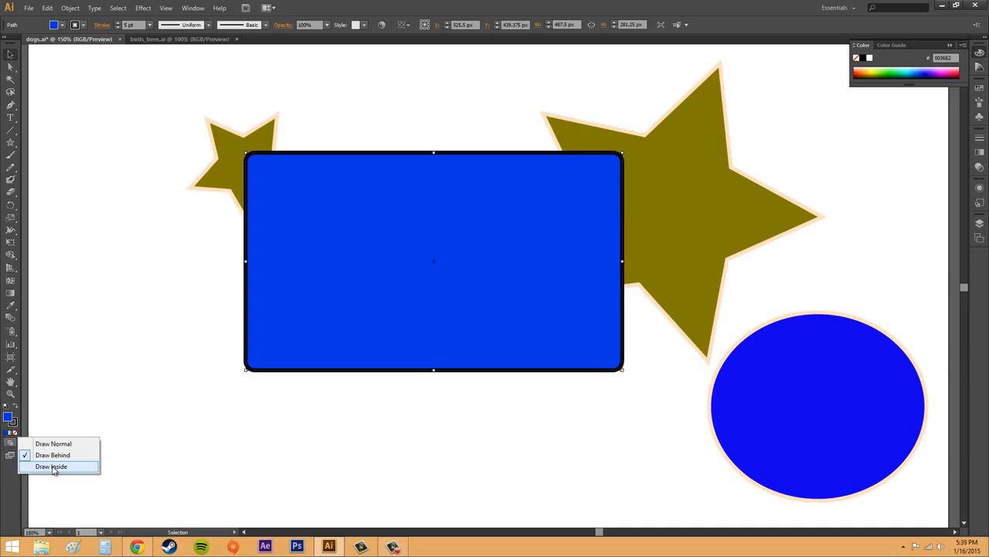
pyautogui.click(51, 466)
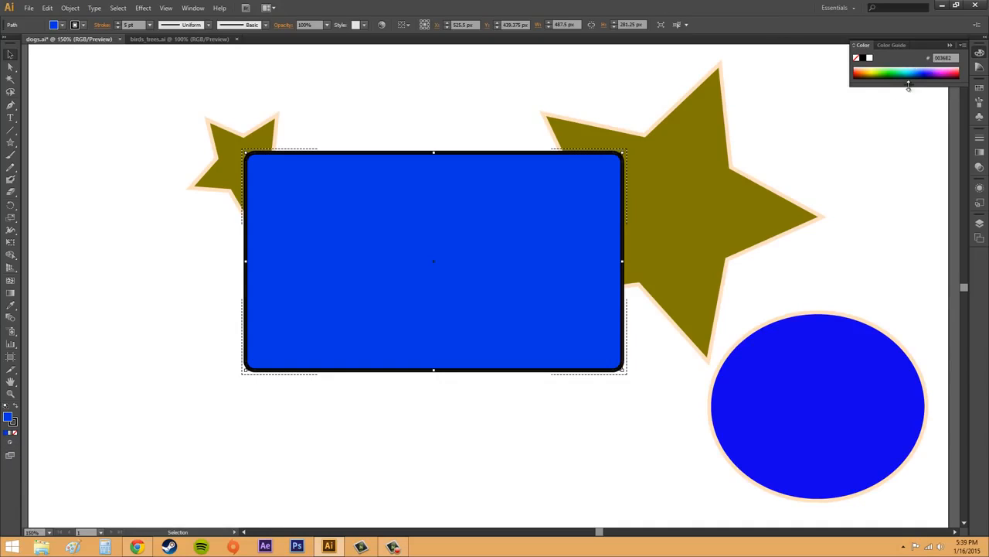
pyautogui.click(948, 68)
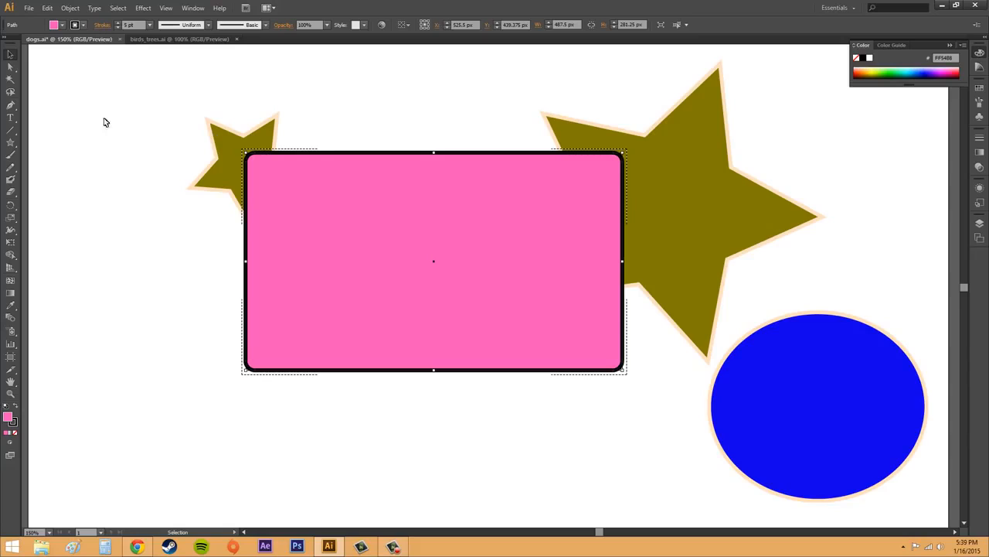
pyautogui.click(100, 392)
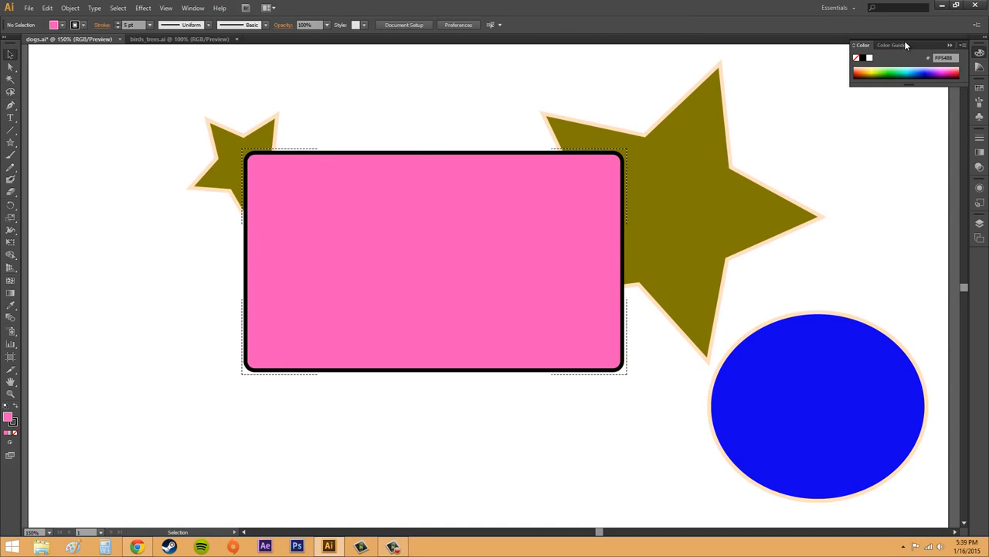
# Set the fill for the next shape to orange-yellow with nothing selected.
pyautogui.click(937, 69)
pyautogui.click(866, 70)
pyautogui.click(867, 70)
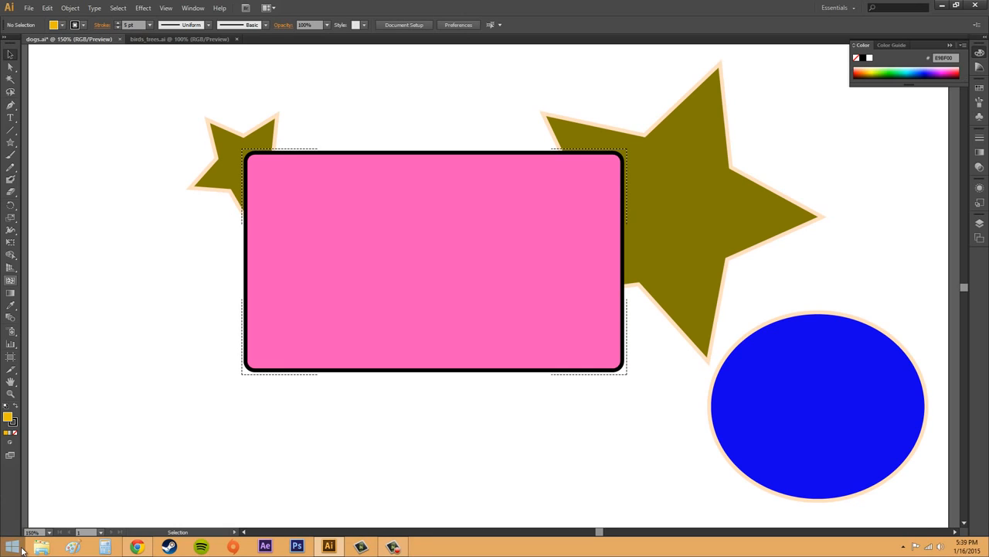
# Draw an ellipse about 356 × 319 px inside the pink rounded rectangle, extending past its lower edge, and deselect it.
pyautogui.click(273, 335)
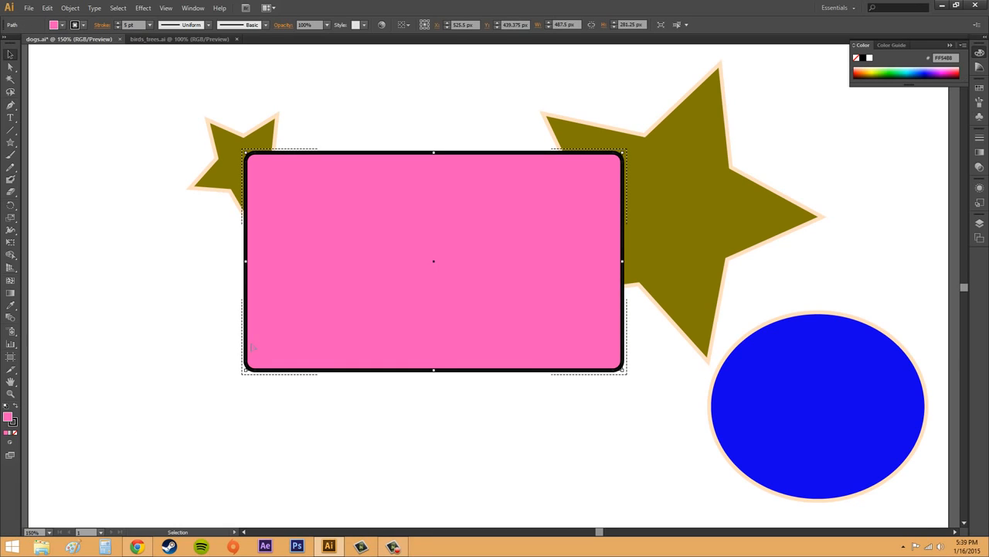
pyautogui.click(10, 449)
pyautogui.click(42, 466)
pyautogui.moveTo(10, 143); pyautogui.dragTo(58, 167)
pyautogui.moveTo(332, 193)
pyautogui.mouseDown()
pyautogui.moveTo(402, 227)
pyautogui.moveTo(612, 446)
pyautogui.mouseUp()
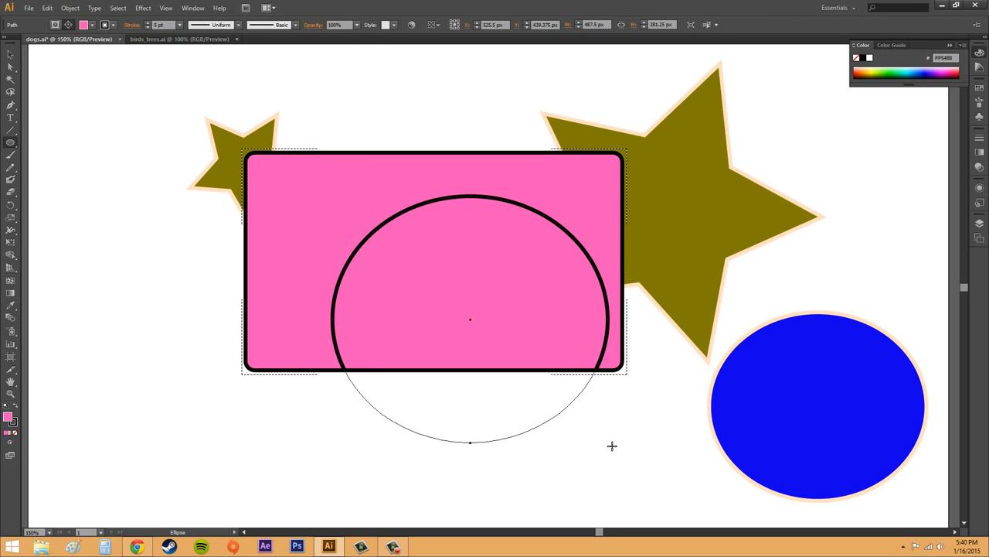
pyautogui.click(220, 394)
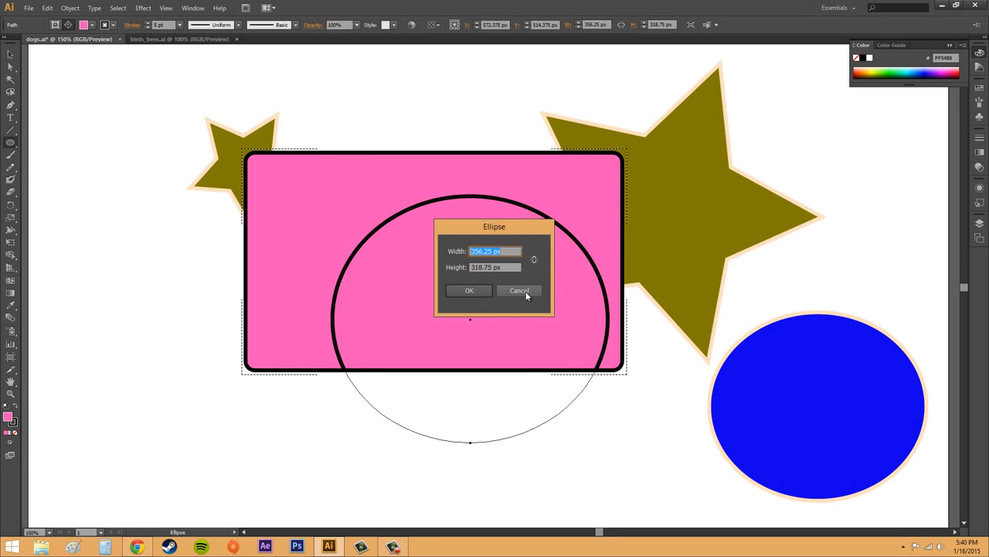
pyautogui.click(519, 290)
pyautogui.click(10, 54)
pyautogui.click(149, 259)
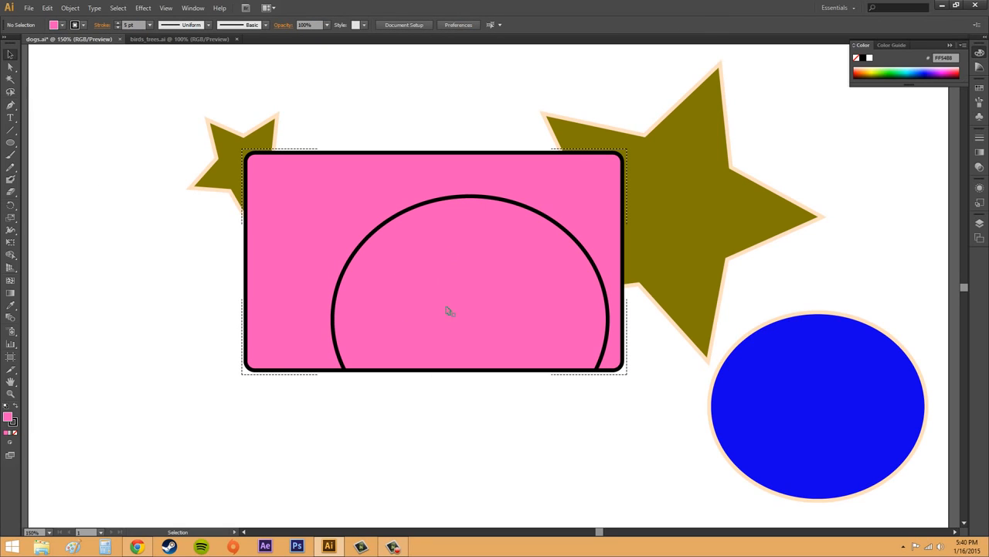
pyautogui.click(418, 266)
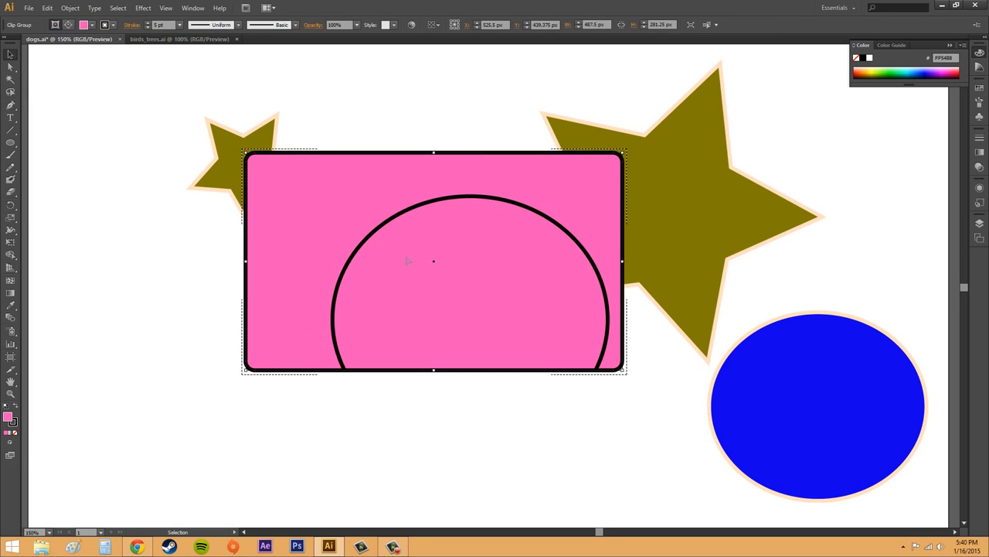
pyautogui.click(128, 302)
pyautogui.click(452, 302)
pyautogui.click(254, 403)
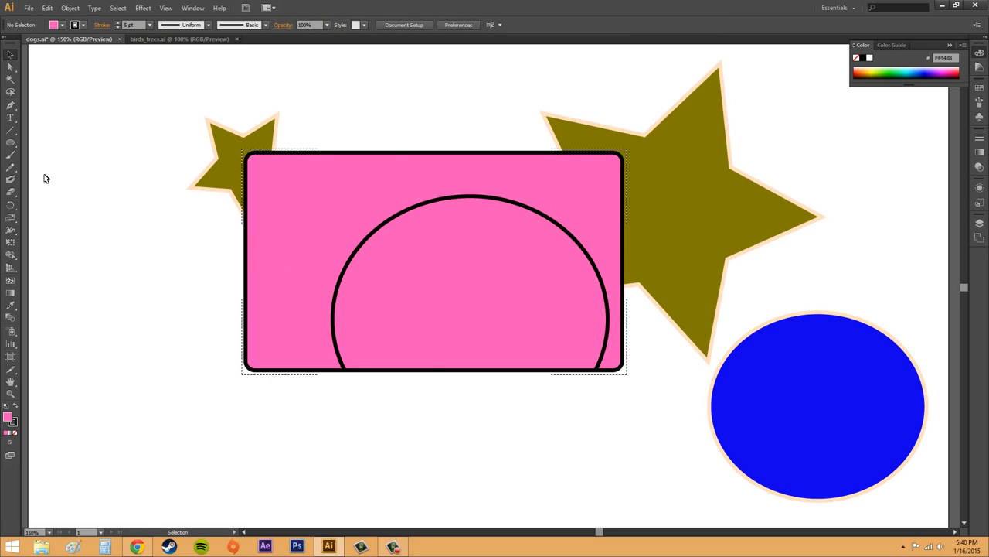
pyautogui.click(10, 143)
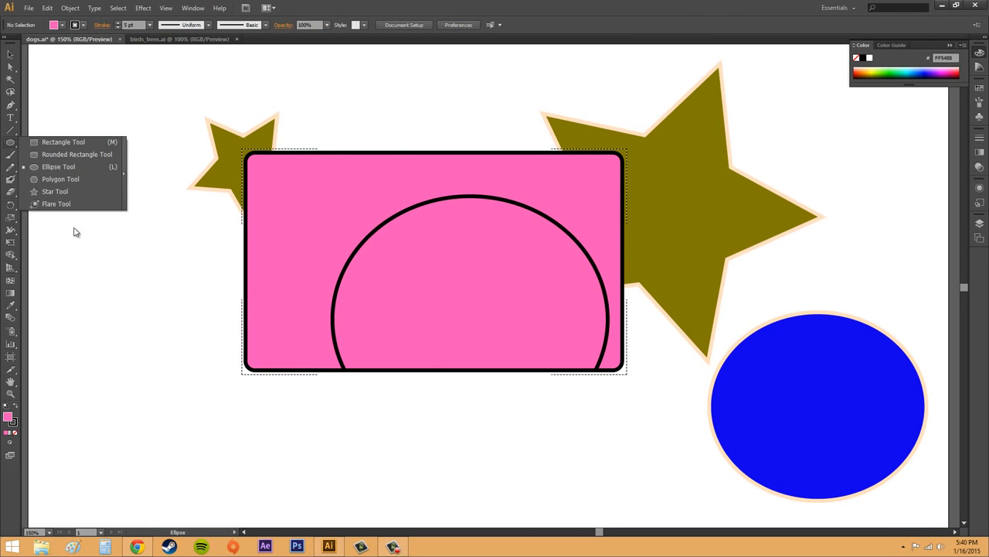
pyautogui.click(786, 407)
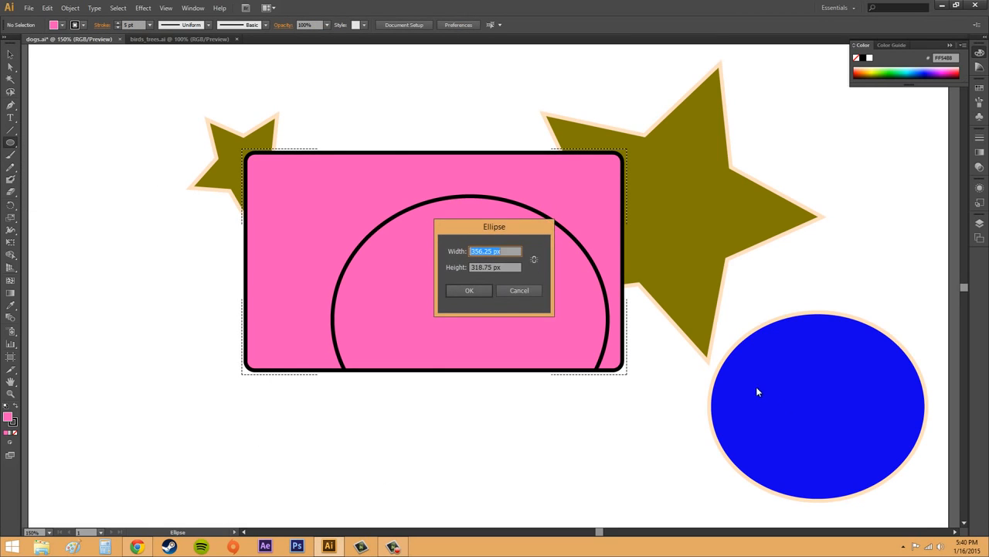
pyautogui.click(521, 291)
# Draw a circle about 131 px in diameter inside the blue ellipse and delete it.
pyautogui.click(10, 54)
pyautogui.click(840, 466)
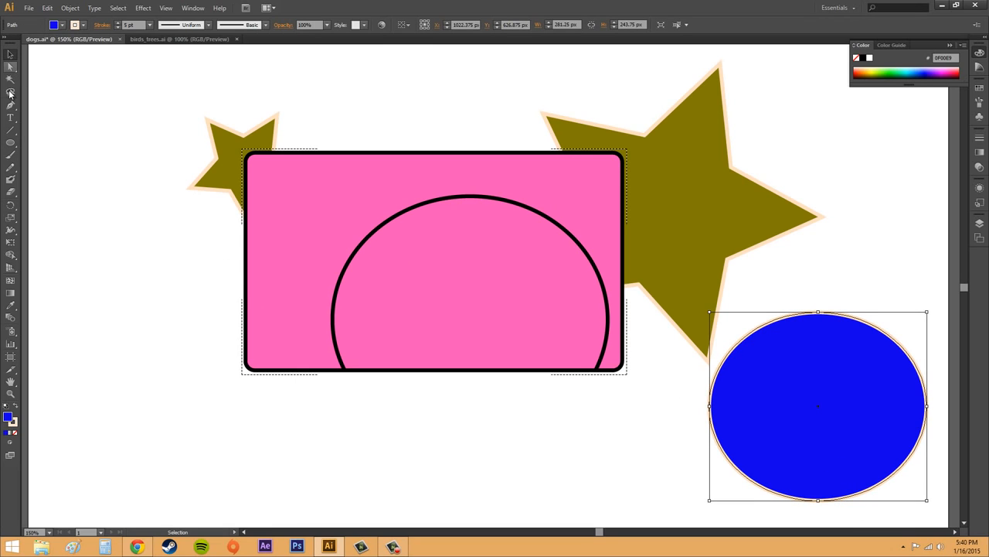
pyautogui.click(15, 142)
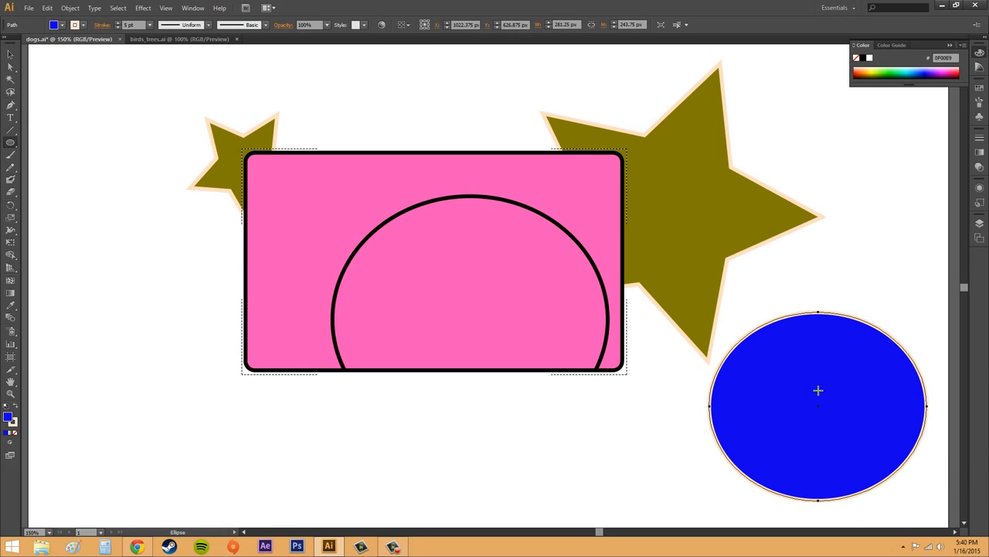
pyautogui.moveTo(771, 366); pyautogui.dragTo(875, 475)
pyautogui.click(858, 281)
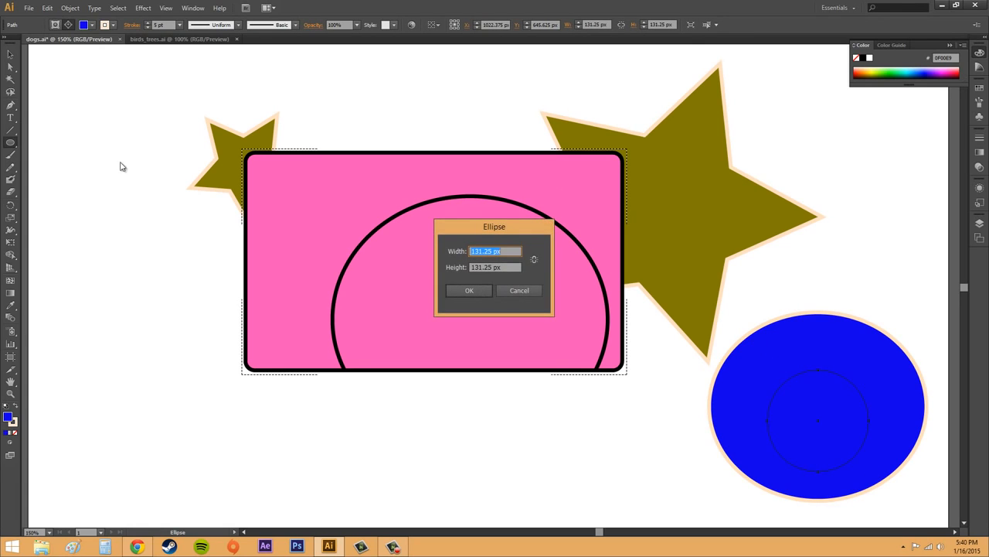
pyautogui.click(532, 289)
pyautogui.click(11, 55)
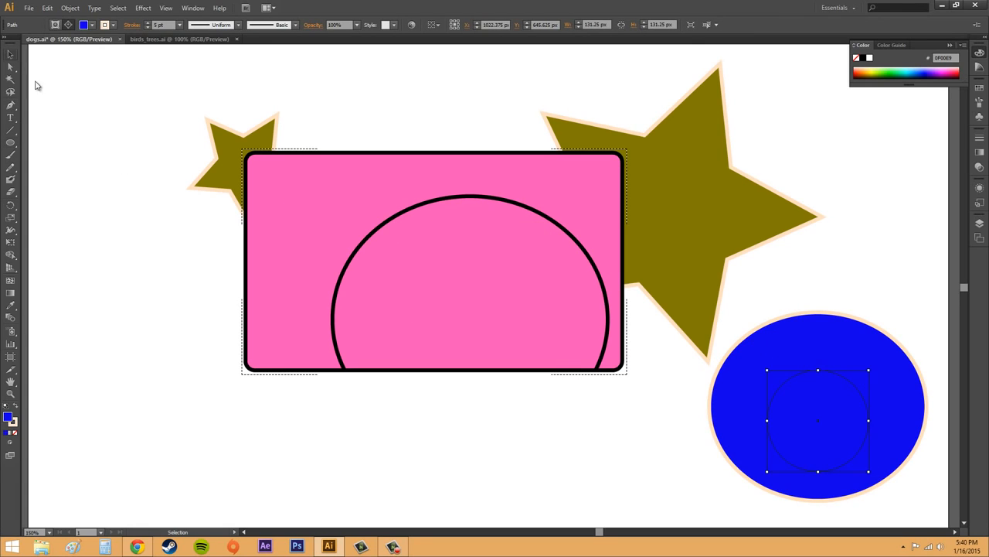
pyautogui.press('Delete')
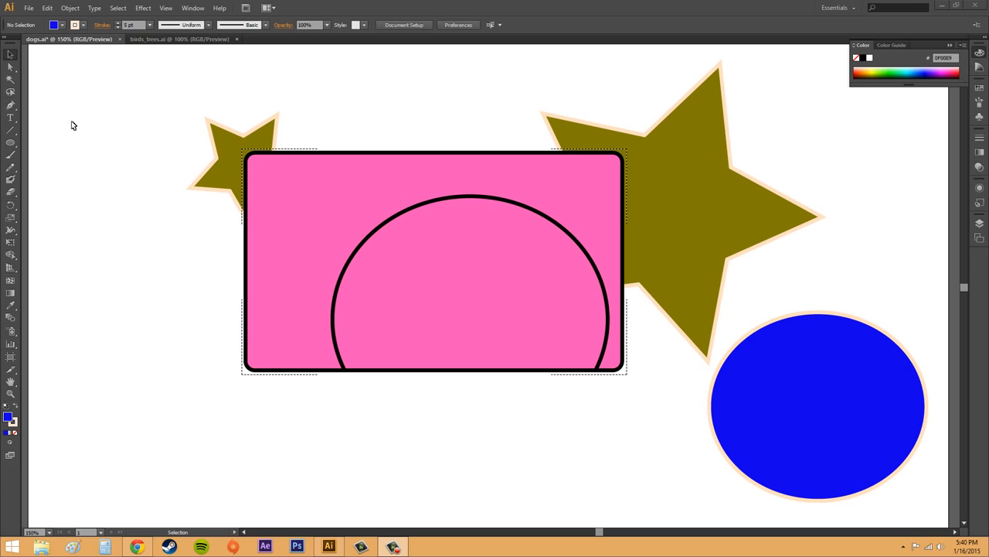
# Nudge the large olive star around behind the pink rounded rectangle, ending at about X 827 px, Y 369 px, and deselect it.
pyautogui.click(5, 55)
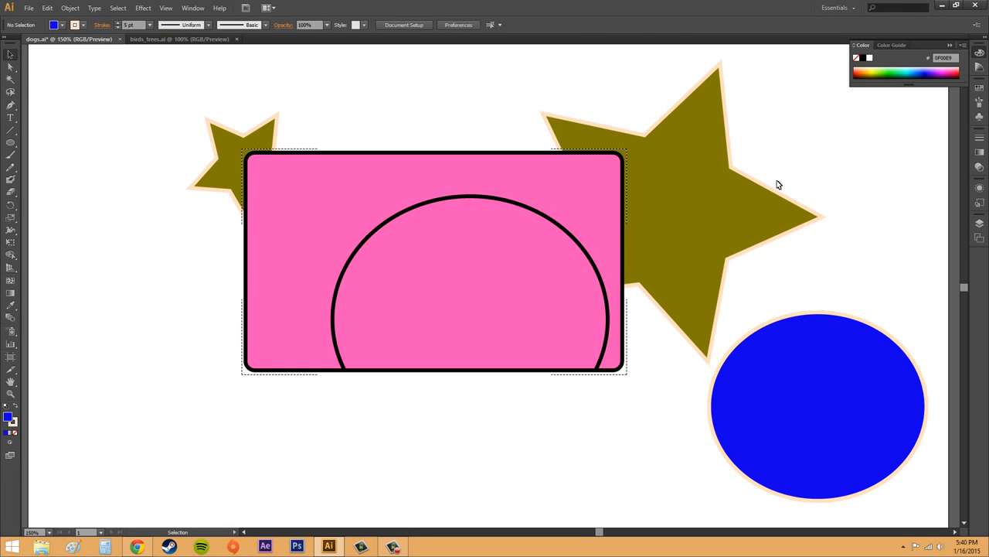
pyautogui.moveTo(699, 213)
pyautogui.mouseDown()
pyautogui.moveTo(789, 221)
pyautogui.moveTo(711, 201)
pyautogui.mouseUp()
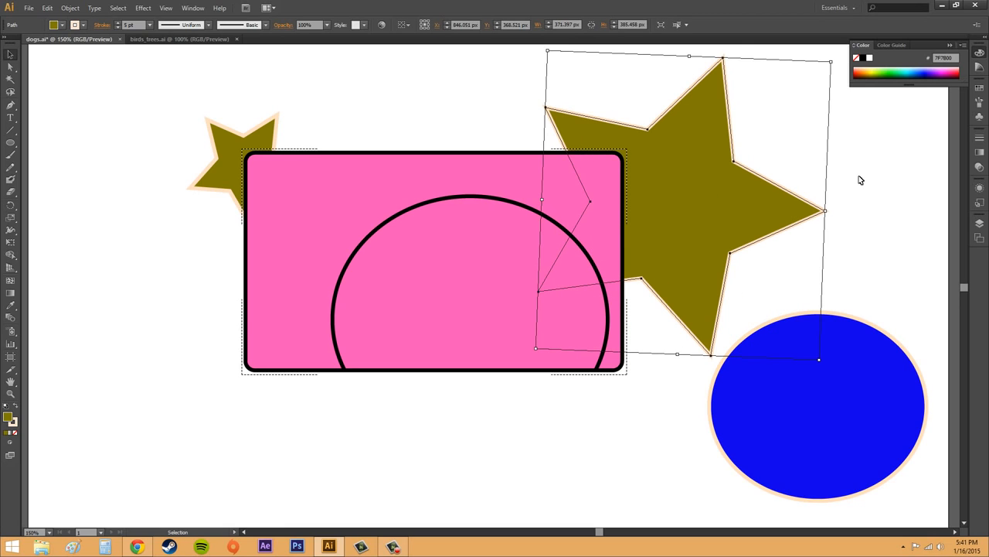
pyautogui.press('Right')
pyautogui.press('Right')
pyautogui.press('Right')
pyautogui.press('Right')
pyautogui.press('Right')
pyautogui.press('Down')
pyautogui.press('Down')
pyautogui.press('Down')
pyautogui.press('Down')
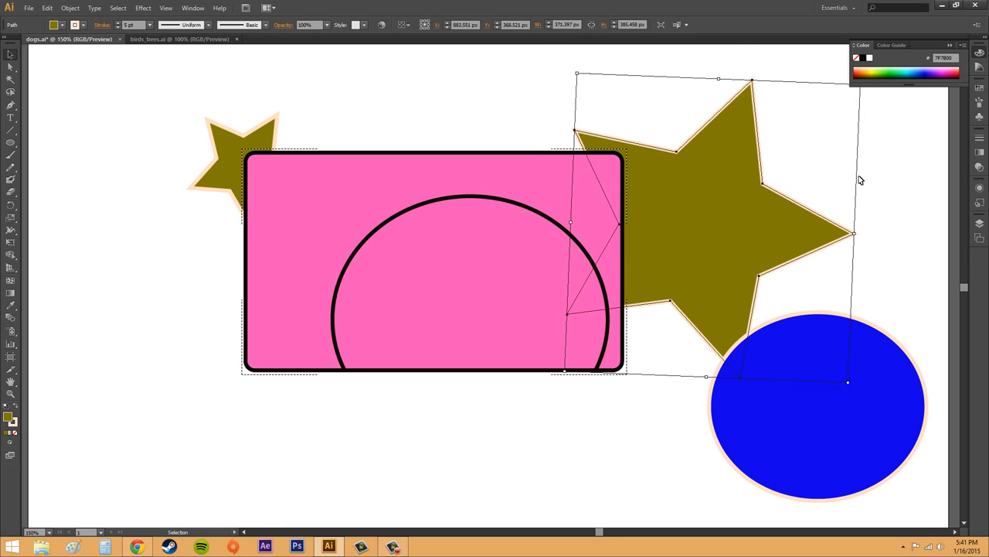
pyautogui.press('Left')
pyautogui.press('Left')
pyautogui.press('Left')
pyautogui.press('Up')
pyautogui.press('Up')
pyautogui.press('Up')
pyautogui.press('Up')
pyautogui.press('Up')
pyautogui.press('Up')
pyautogui.press('Up')
pyautogui.press('Up')
pyautogui.press('Up')
pyautogui.press('Up')
pyautogui.press('Right')
pyautogui.press('Right')
pyautogui.press('Right')
pyautogui.press('Right')
pyautogui.press('Right')
pyautogui.press('Down')
pyautogui.press('Down')
pyautogui.press('Down')
pyautogui.press('Down')
pyautogui.press('Down')
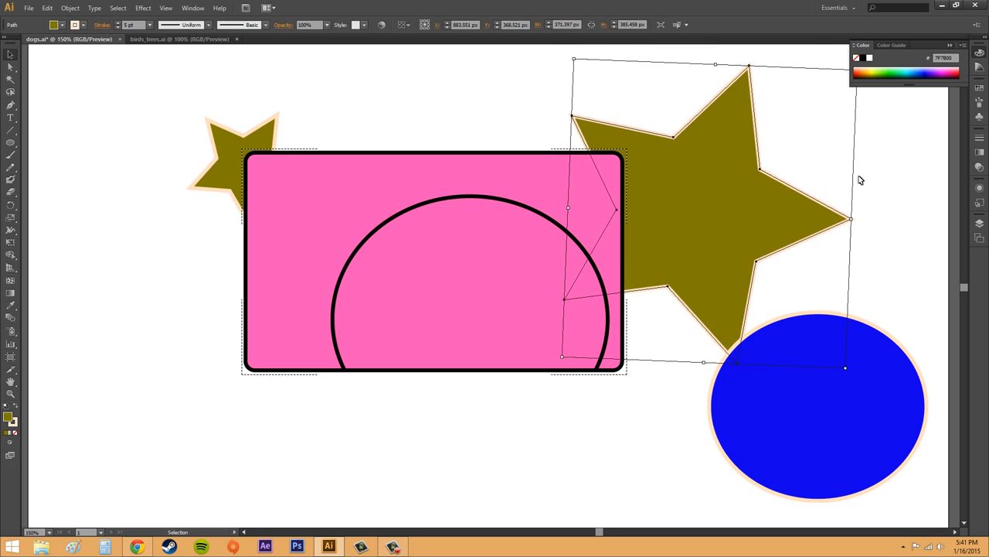
pyautogui.press('Left')
pyautogui.press('Left')
pyautogui.press('Left')
pyautogui.press('Left')
pyautogui.press('Left')
pyautogui.press('Left')
pyautogui.press('Left')
pyautogui.press('Left')
pyautogui.press('Left')
pyautogui.press('Left')
pyautogui.press('Up')
pyautogui.press('Up')
pyautogui.press('Up')
pyautogui.press('Left')
pyautogui.press('Left')
pyautogui.press('Left')
pyautogui.press('Left')
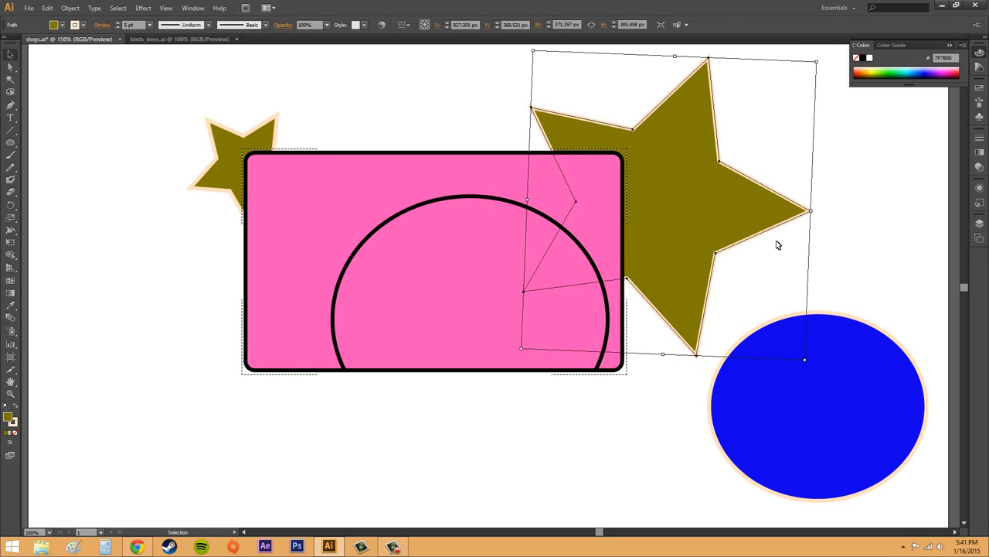
pyautogui.click(206, 277)
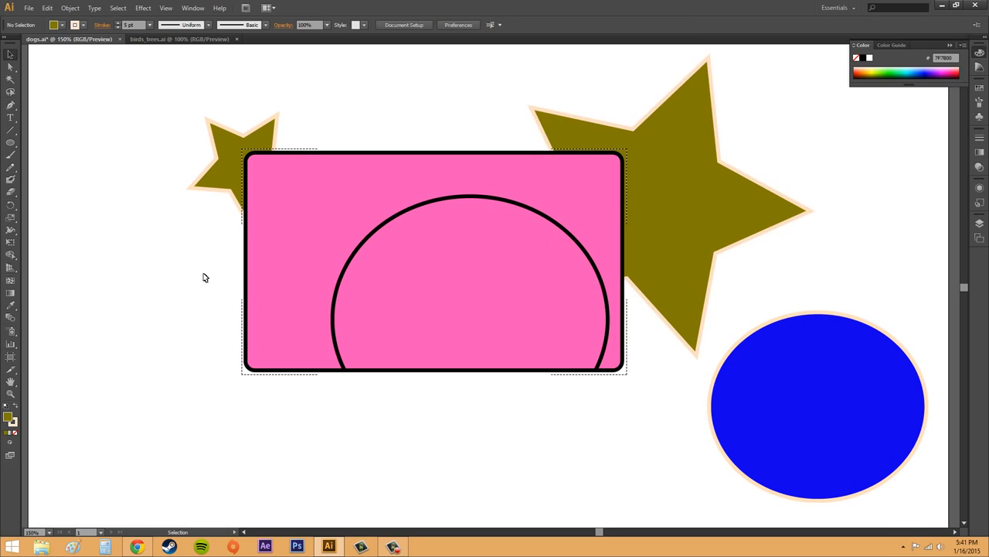
# Draw a flare about 522 × 522 px in the empty area left of the pink rounded rectangle and deselect it.
pyautogui.click(11, 145)
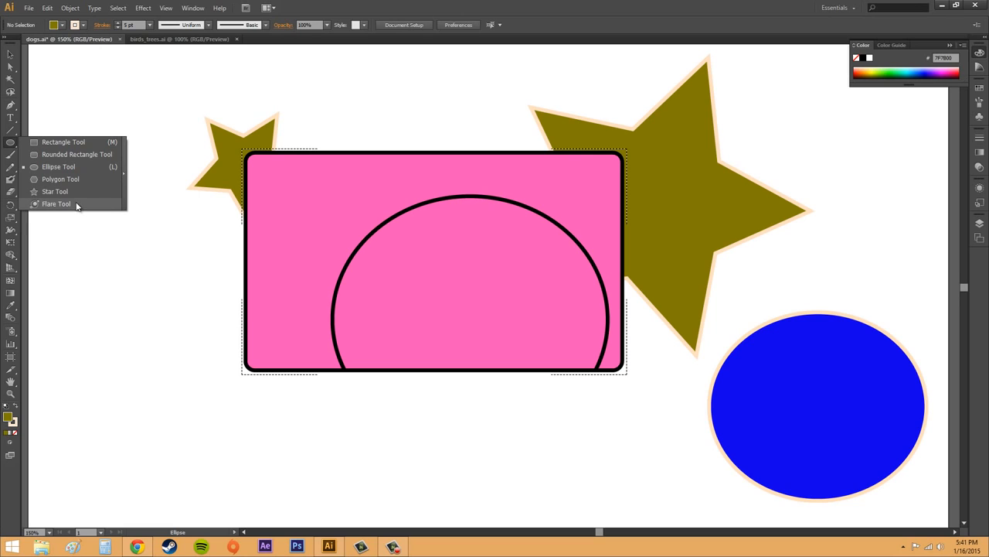
pyautogui.click(115, 259)
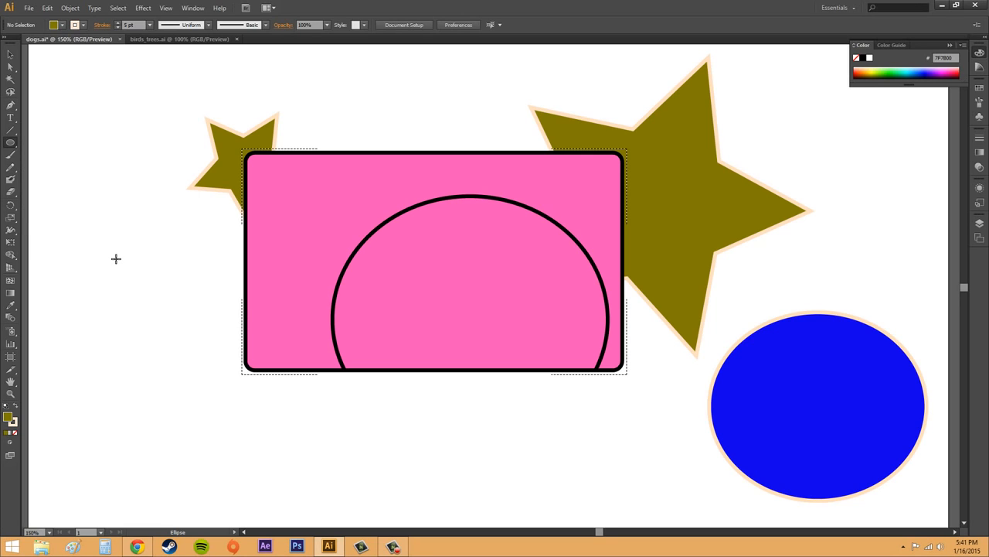
pyautogui.click(10, 142)
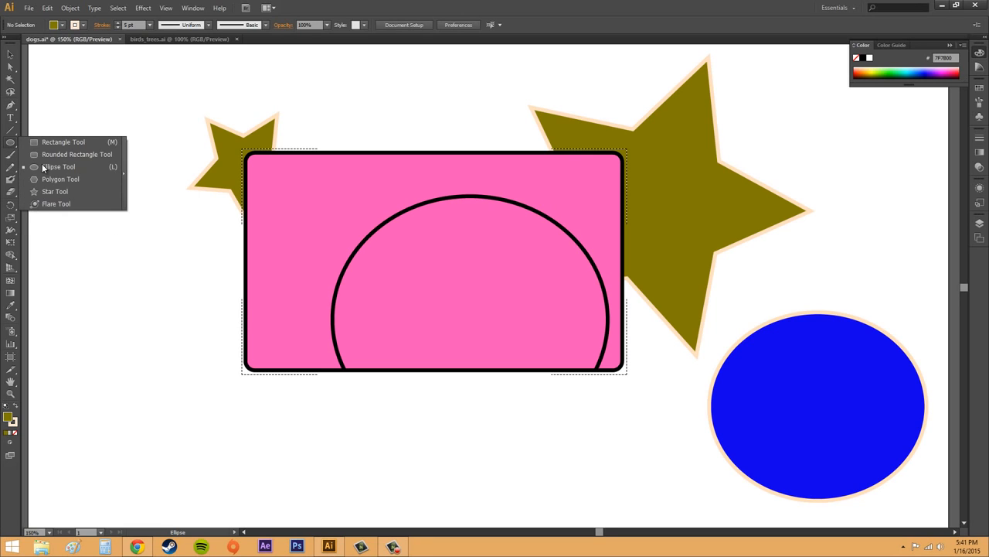
pyautogui.click(58, 205)
pyautogui.moveTo(95, 259)
pyautogui.mouseDown()
pyautogui.moveTo(136, 319)
pyautogui.moveTo(146, 245)
pyautogui.moveTo(127, 222)
pyautogui.mouseUp()
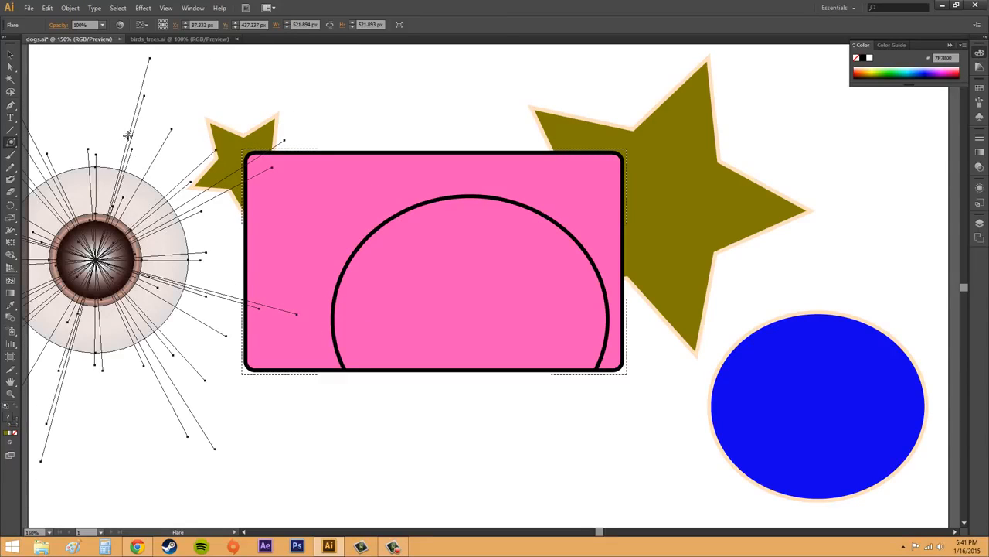
pyautogui.click(10, 54)
pyautogui.click(78, 74)
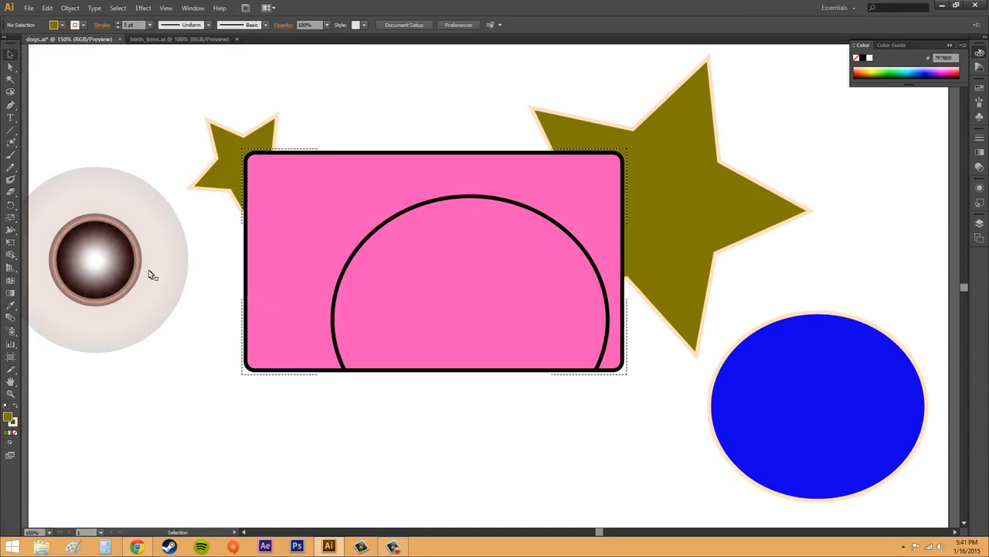